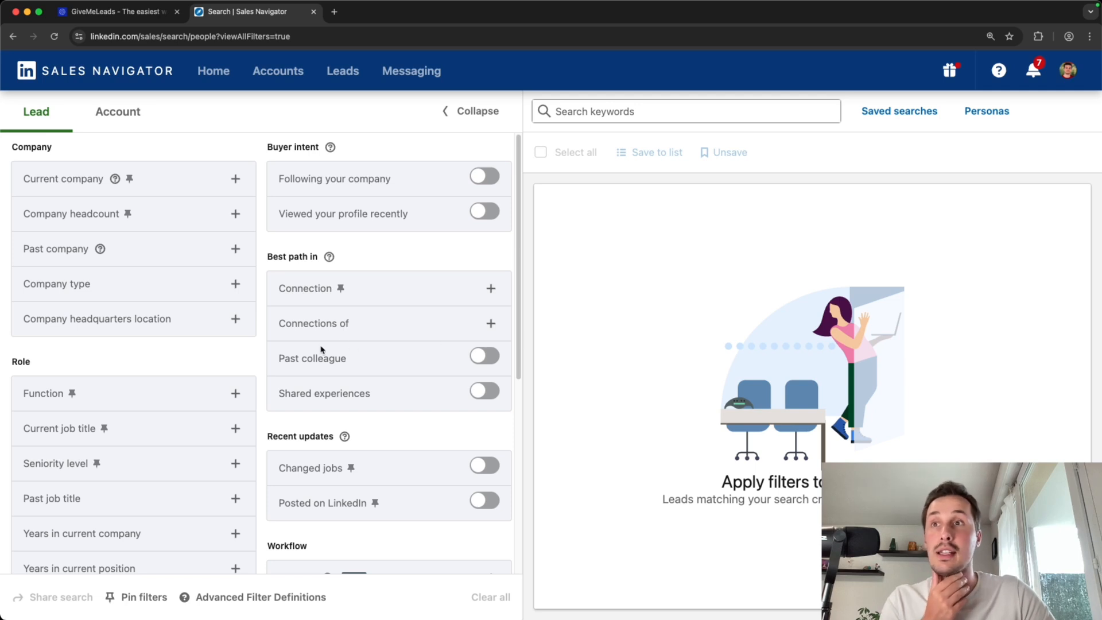
Step: Filter the lead search to people who viewed your profile recently
{"action": "scroll", "coordinate": [199, 341], "scroll_direction": "down", "scroll_amount": 1}
{"action": "scroll", "coordinate": [200, 341], "scroll_direction": "up", "scroll_amount": 1}
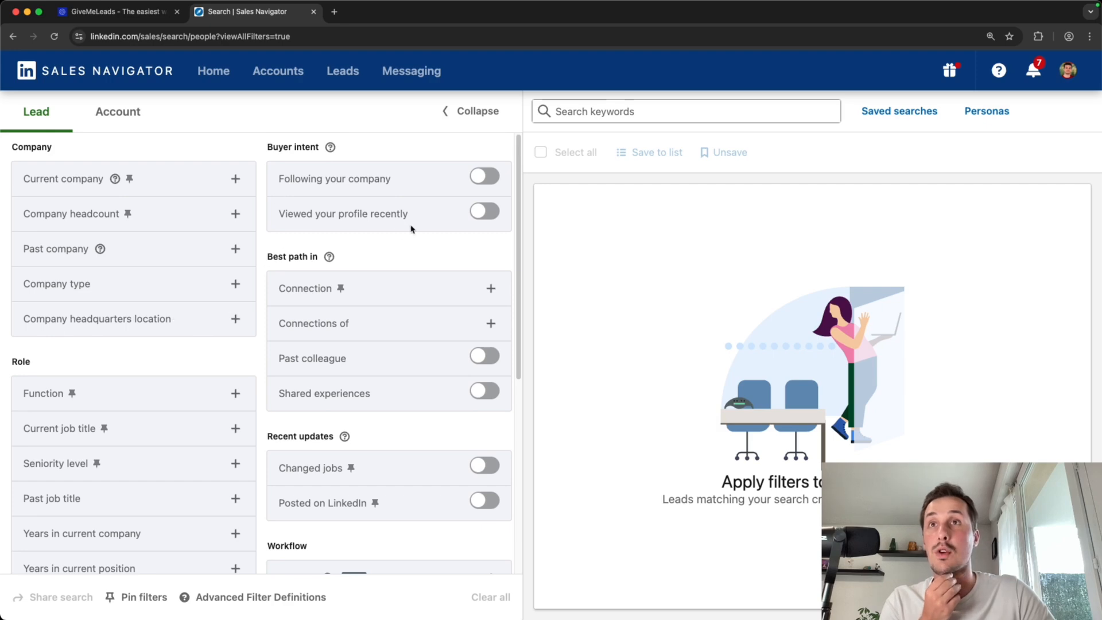
{"action": "left_click", "coordinate": [483, 211]}
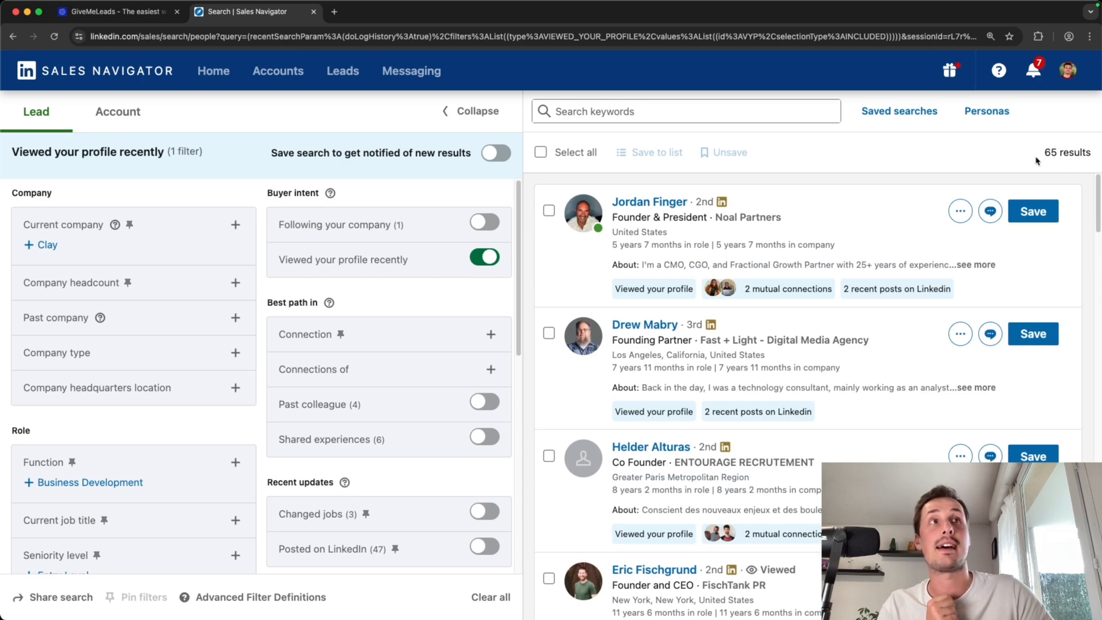
{"action": "double_click", "coordinate": [1047, 152]}
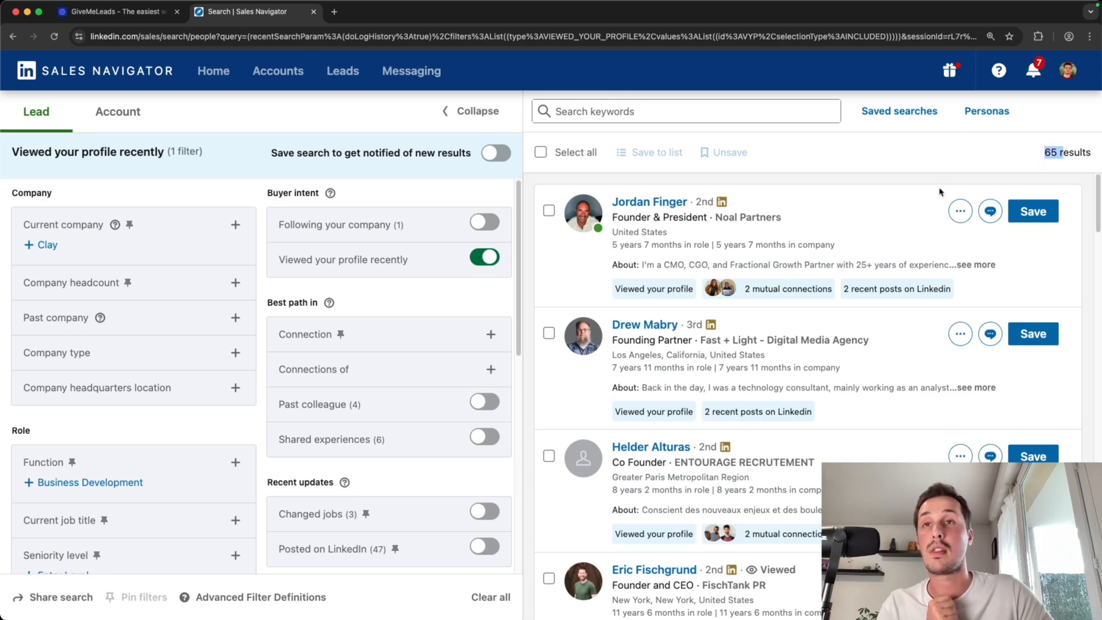
Step: Add "CEO", in quotation marks, as a current job title filter to the lead search
{"action": "scroll", "coordinate": [367, 346], "scroll_direction": "down", "scroll_amount": 2}
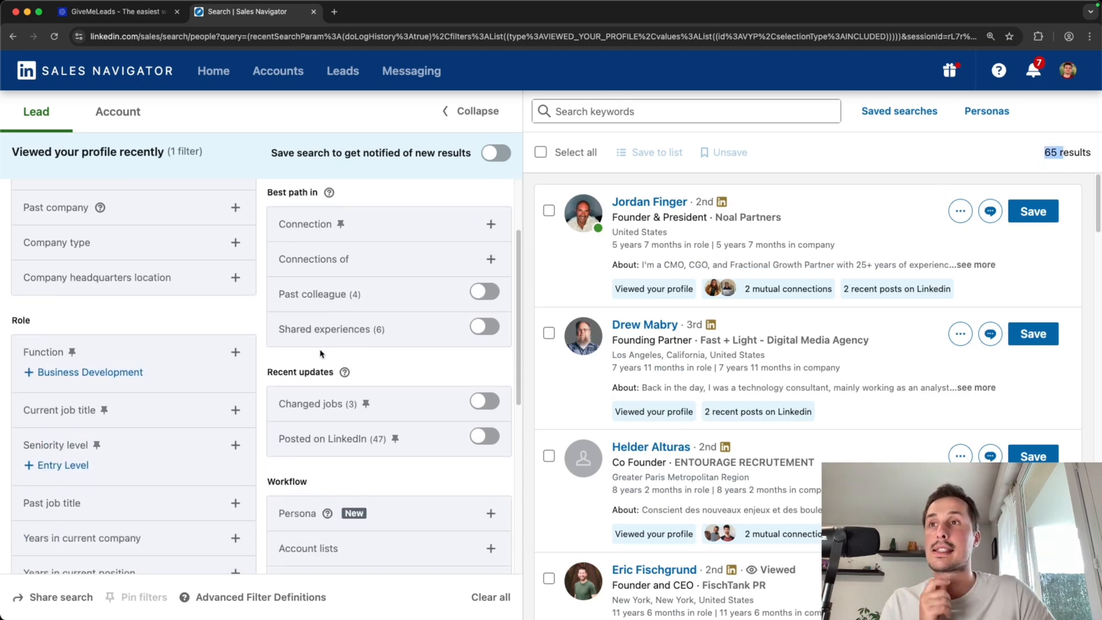
{"action": "left_click", "coordinate": [249, 413]}
{"action": "type", "text": "\""}
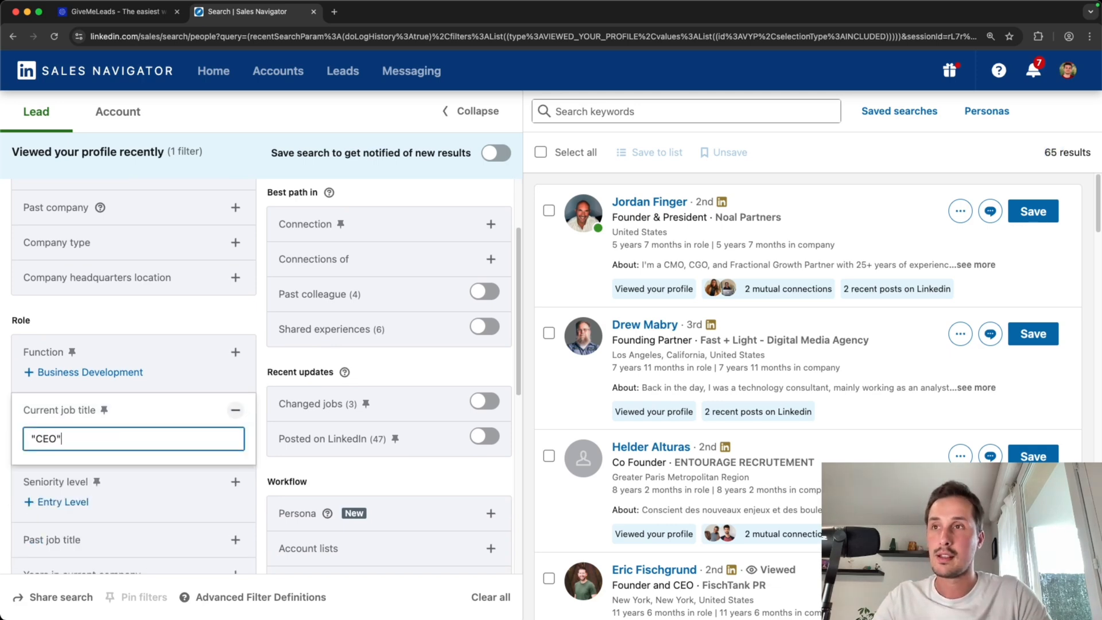
{"action": "type", "text": "CEO\""}
{"action": "key", "text": "Return"}
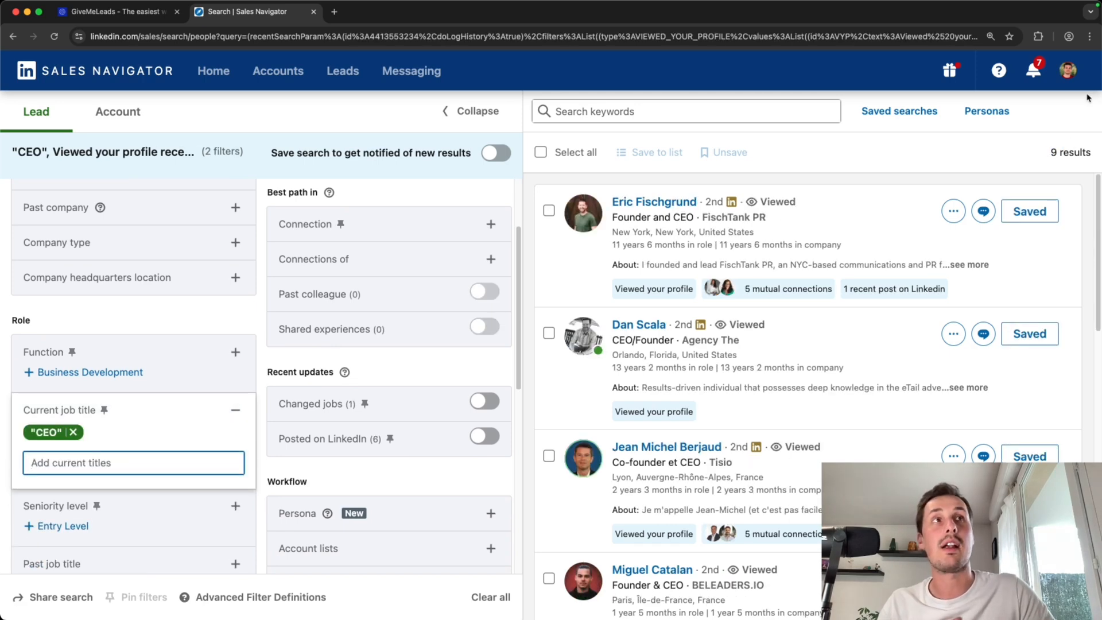
{"action": "left_click_drag", "start_coordinate": [1039, 153], "coordinate": [1094, 155]}
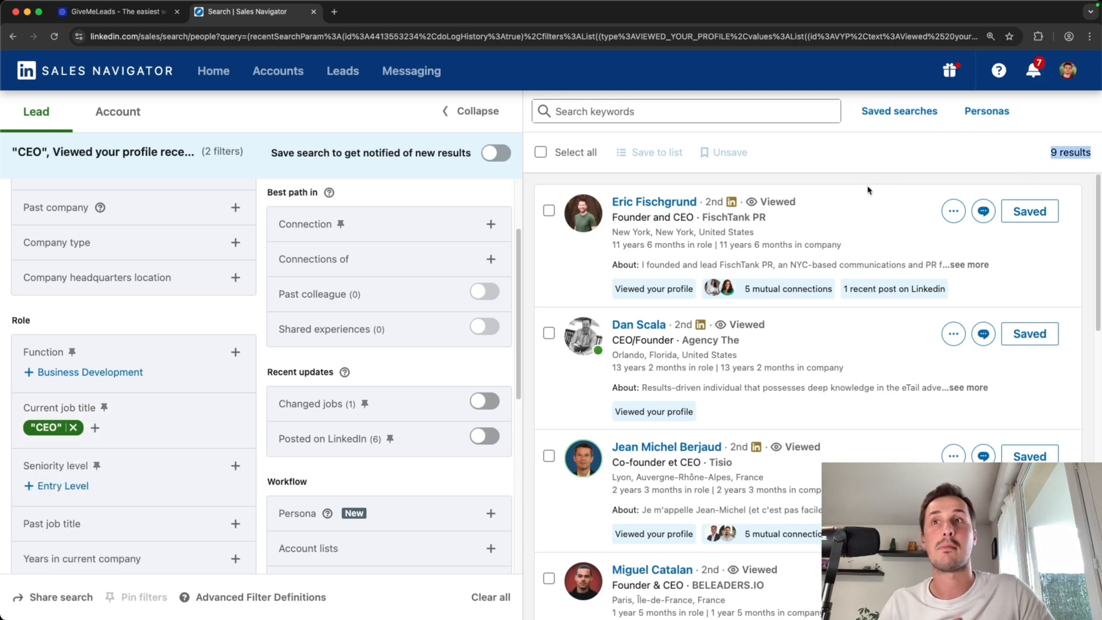
Step: Save the filtered lead search to get notified of new results
{"action": "scroll", "coordinate": [407, 409], "scroll_direction": "up", "scroll_amount": 3}
{"action": "scroll", "coordinate": [407, 409], "scroll_direction": "down", "scroll_amount": 5}
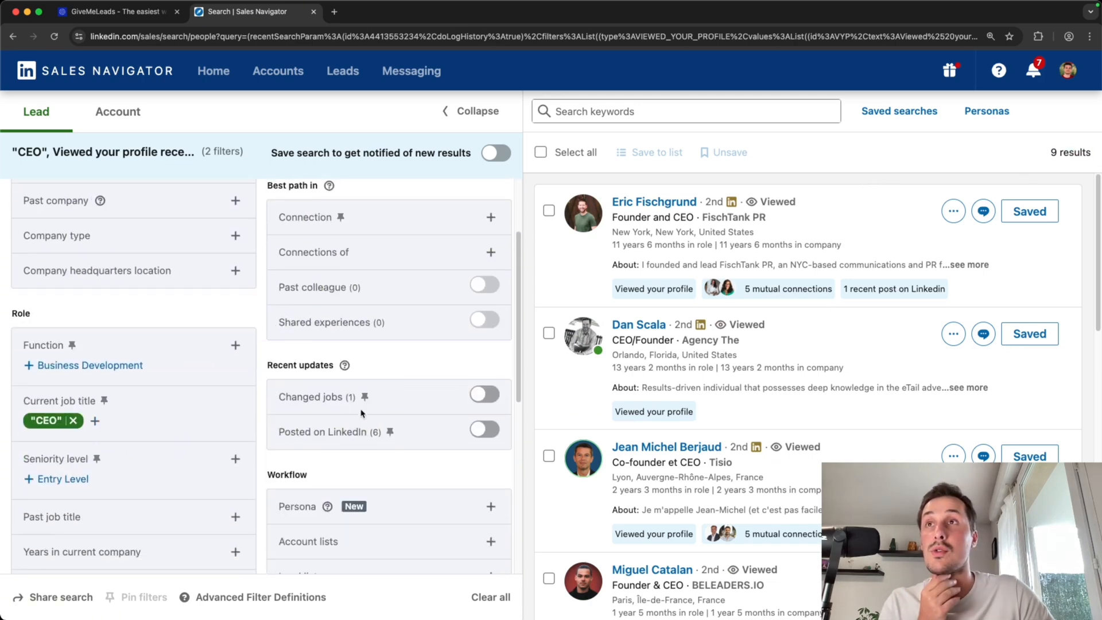
{"action": "scroll", "coordinate": [312, 419], "scroll_direction": "up", "scroll_amount": 5}
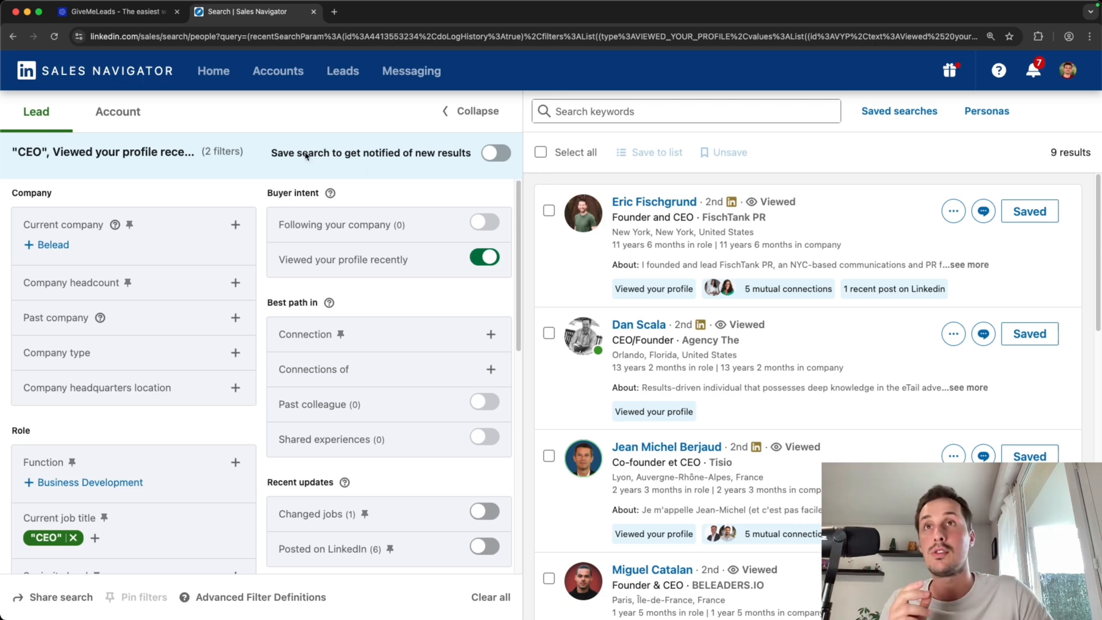
{"action": "left_click_drag", "start_coordinate": [269, 155], "coordinate": [472, 156]}
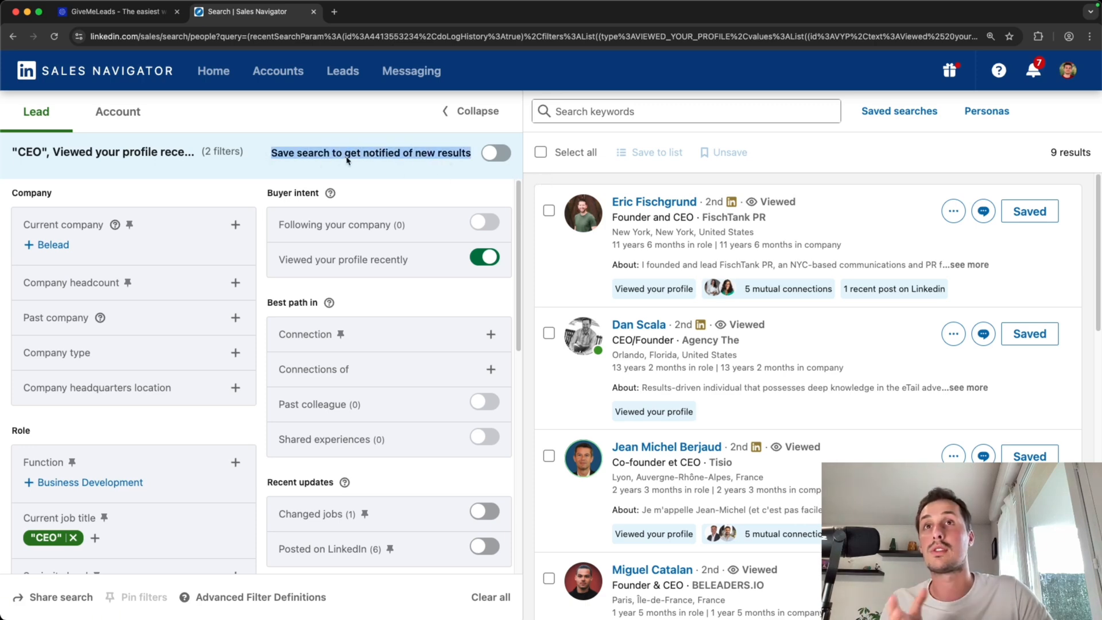
{"action": "left_click", "coordinate": [500, 154]}
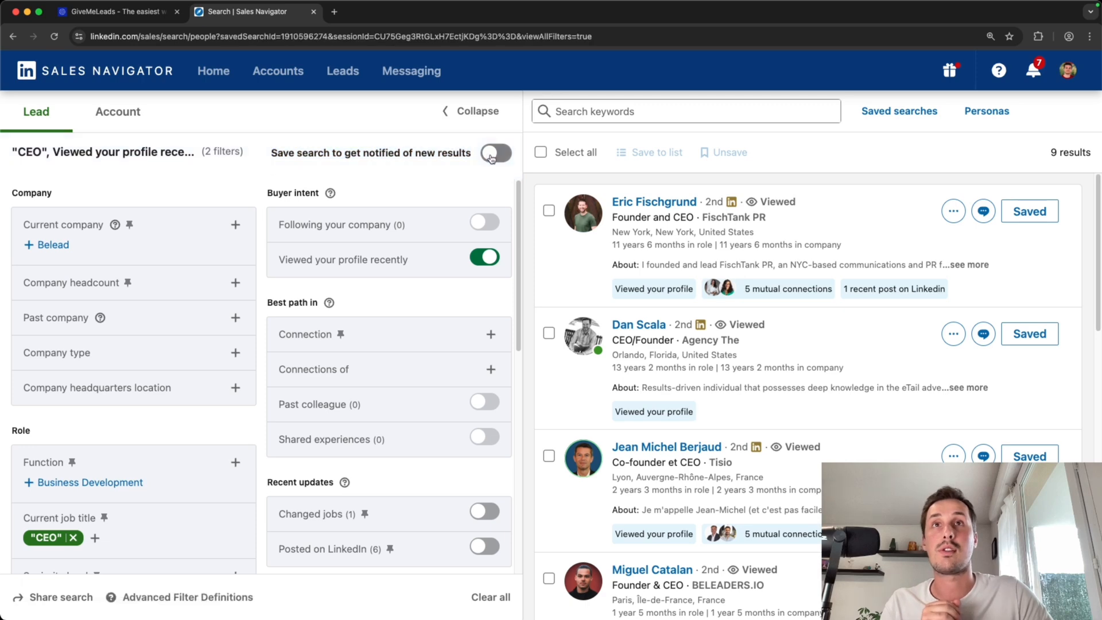
Step: View the saved searches and the rename option of the "CEO", Viewed your profile recently search, leaving without changing it
{"action": "left_click", "coordinate": [87, 579]}
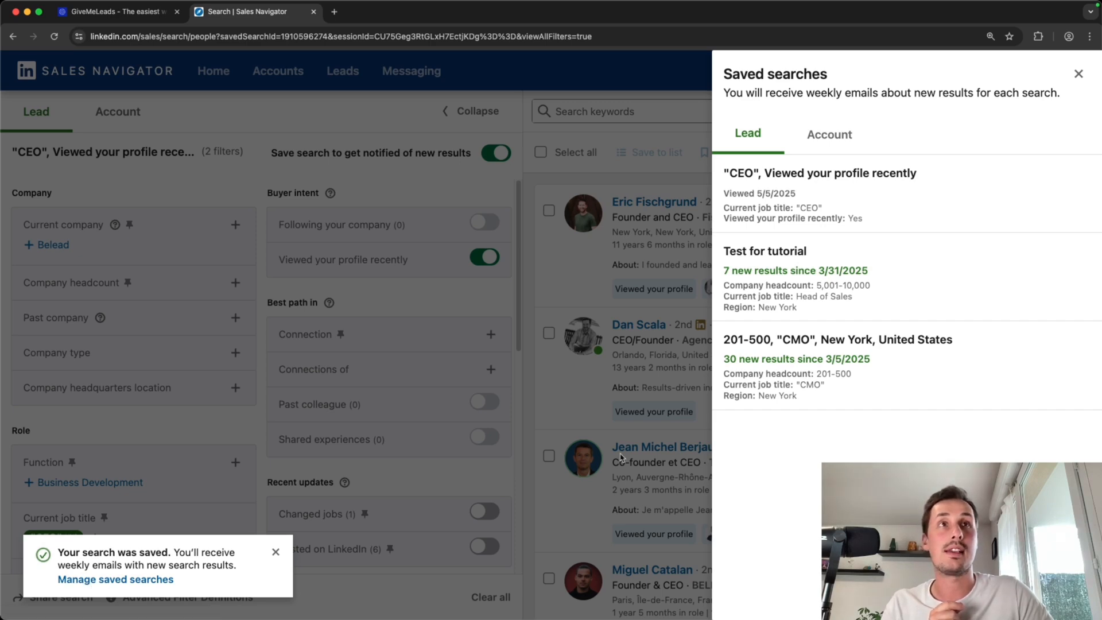
{"action": "mouse_move", "coordinate": [840, 188]}
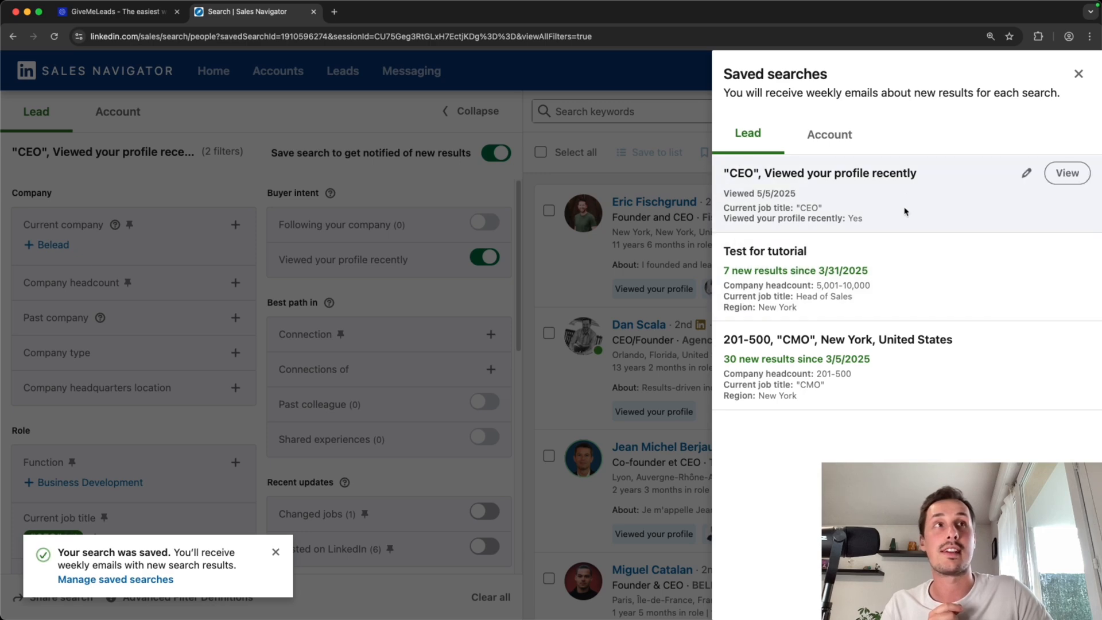
{"action": "left_click", "coordinate": [1028, 174]}
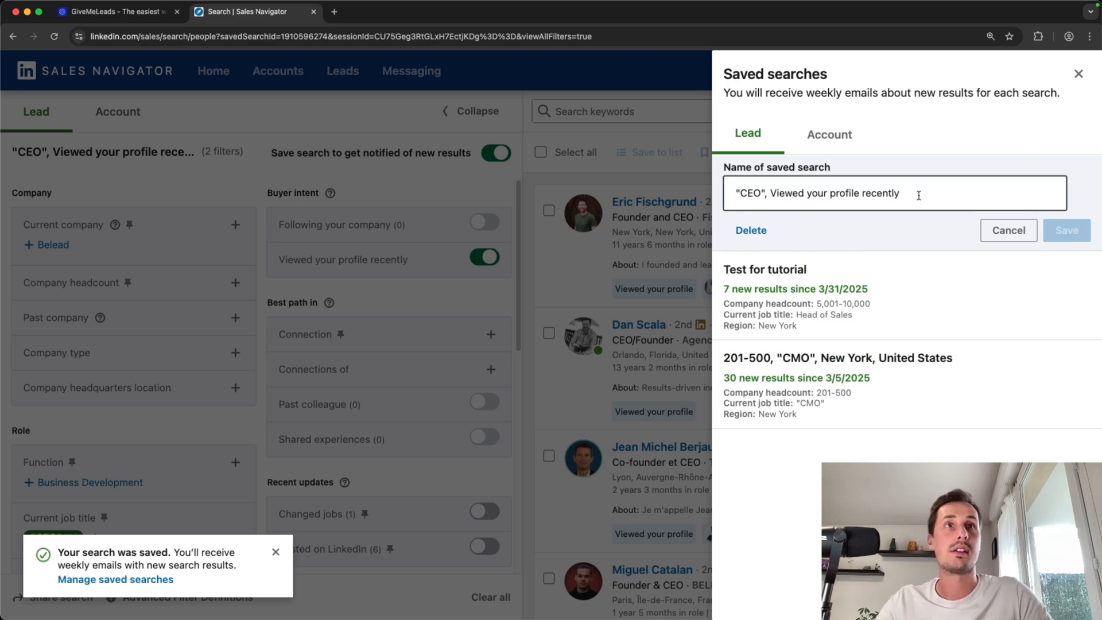
{"action": "left_click", "coordinate": [1008, 230]}
{"action": "left_click", "coordinate": [1078, 73]}
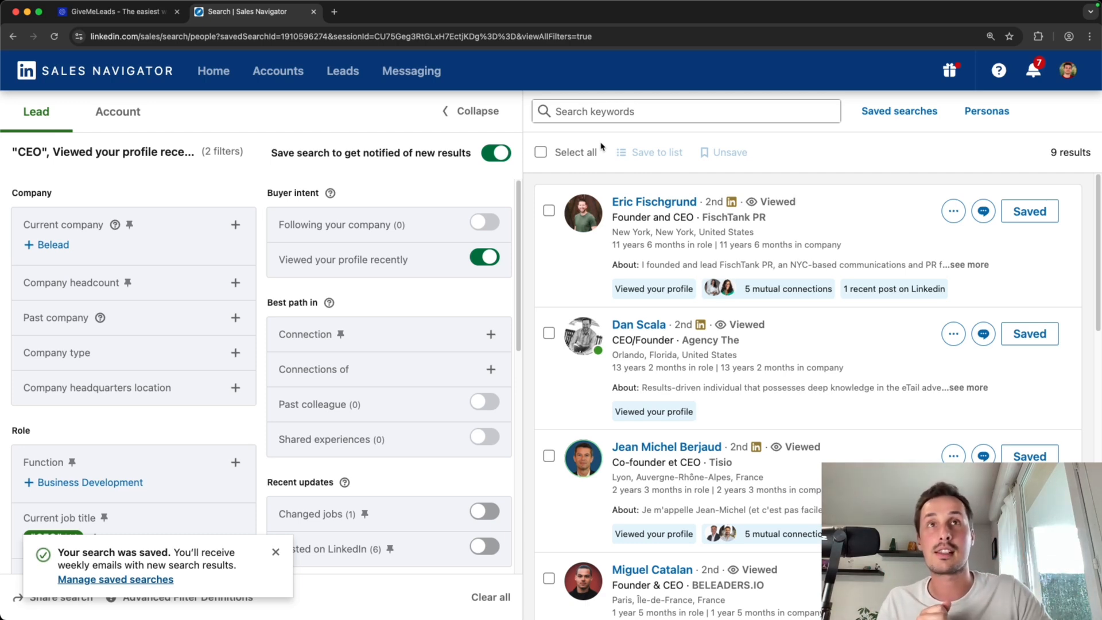
Step: Select all leads in the results and save them to a new lead list named "CEO - Profile viewers"
{"action": "left_click", "coordinate": [541, 152]}
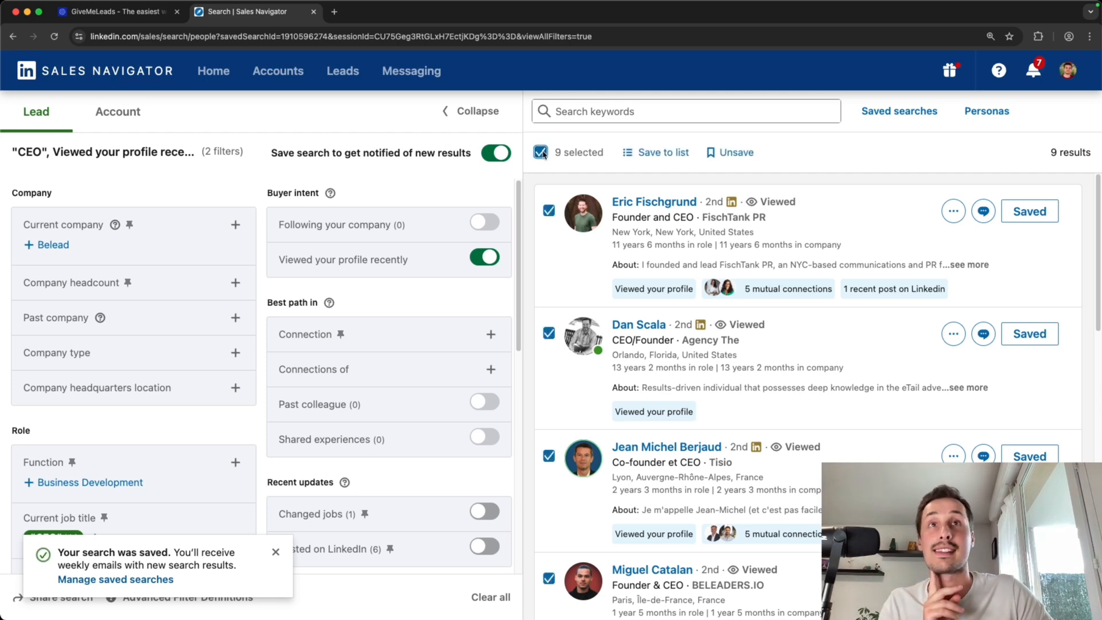
{"action": "left_click", "coordinate": [664, 154]}
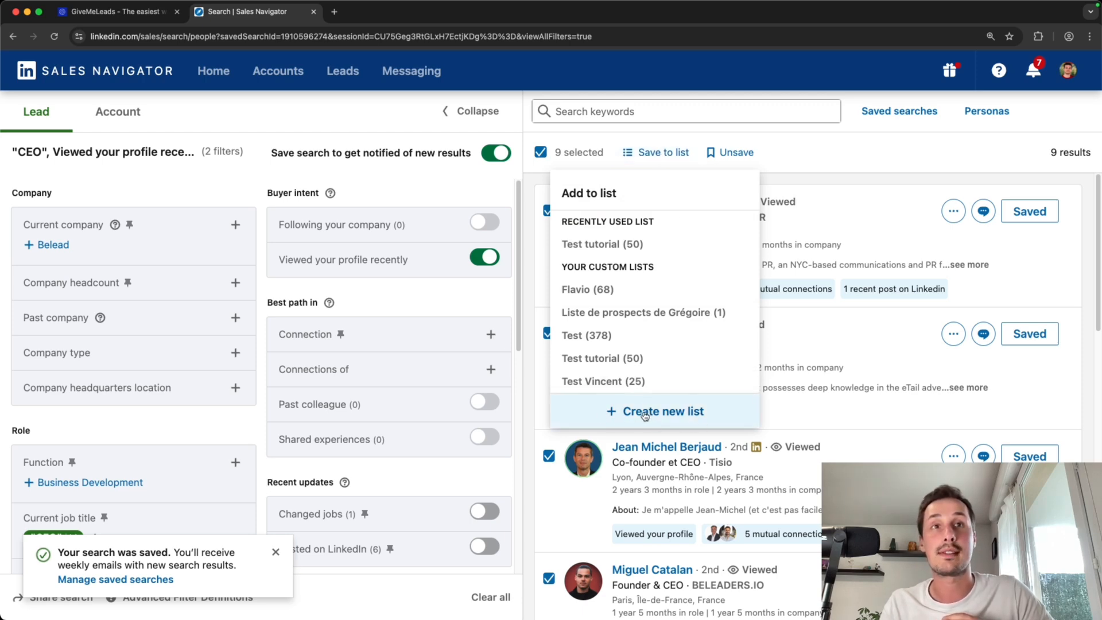
{"action": "left_click", "coordinate": [647, 413]}
{"action": "left_click", "coordinate": [442, 277]}
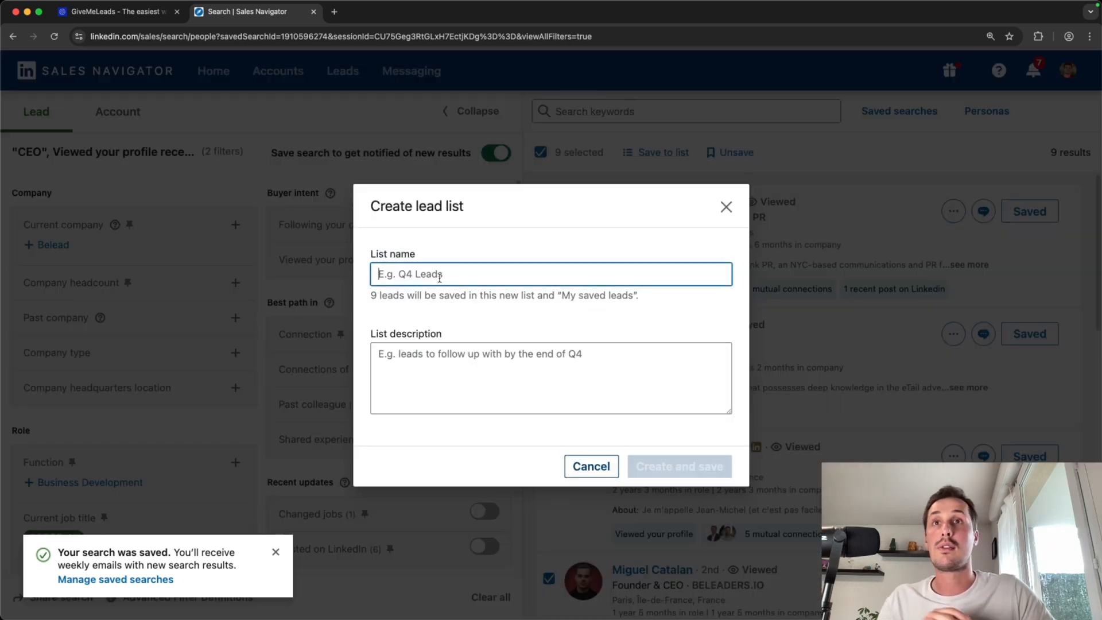
{"action": "type", "text": "CE"}
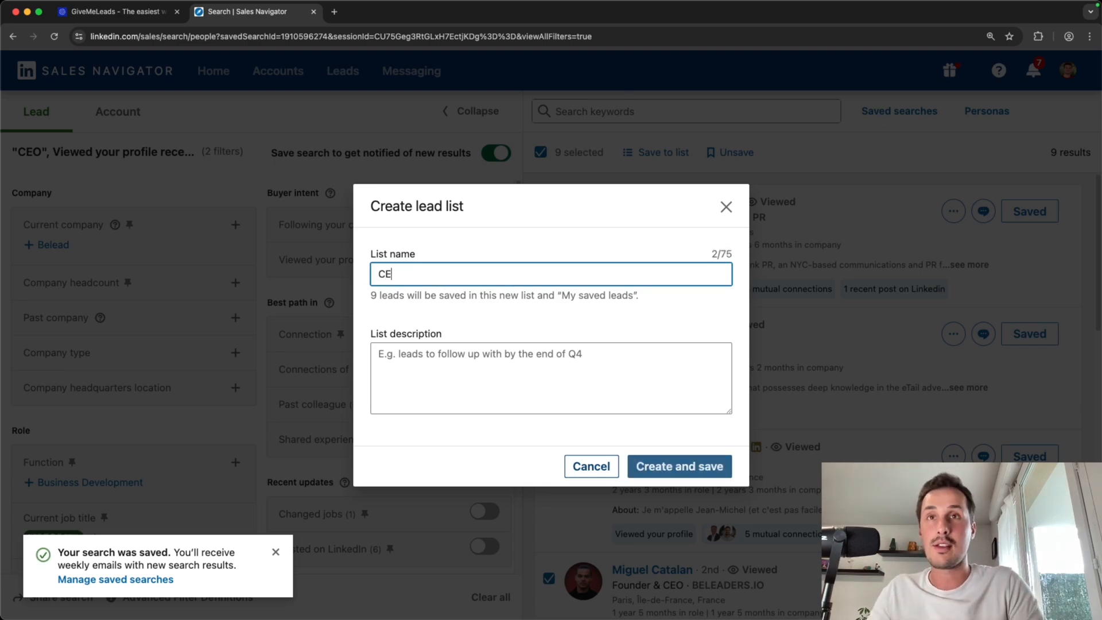
{"action": "type", "text": "O - Profile viewers"}
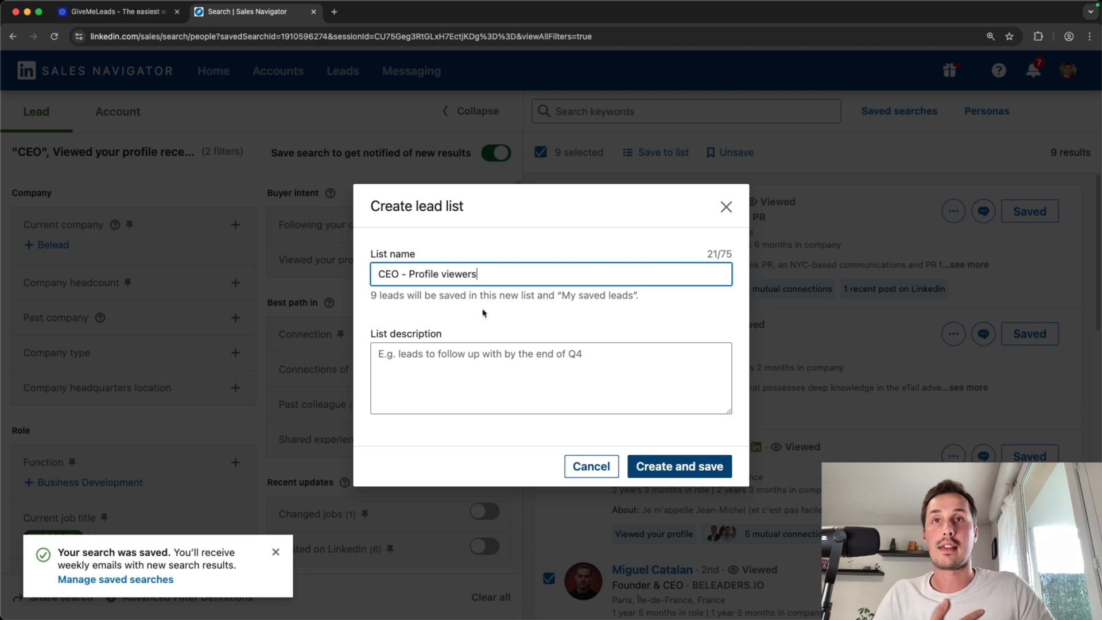
{"action": "left_click", "coordinate": [661, 473]}
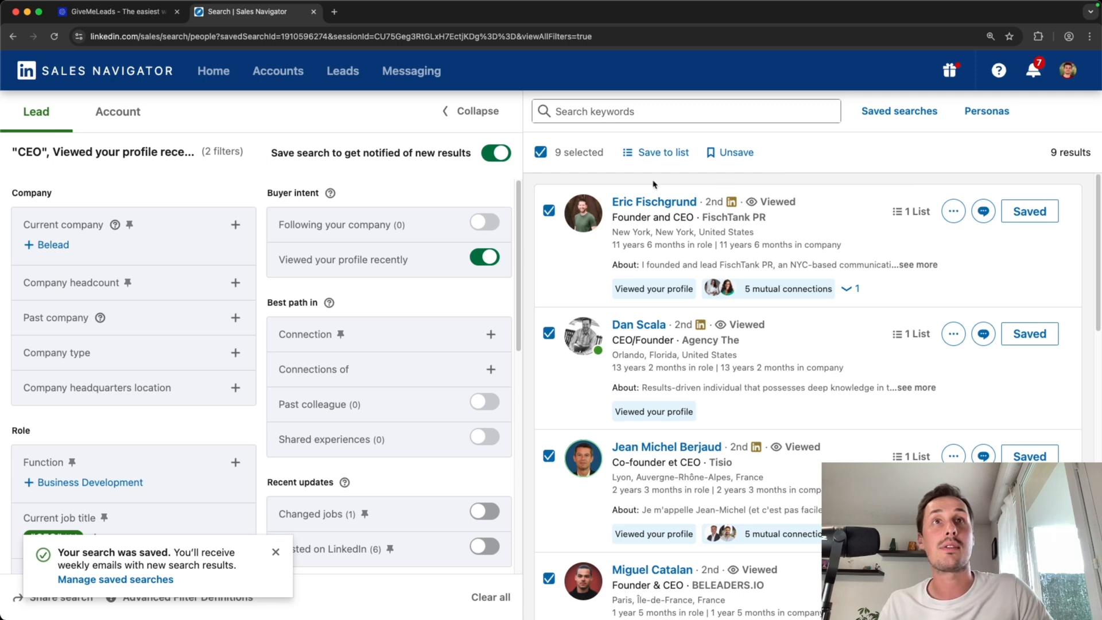
Step: Open the overview of lead lists and look through the lists
{"action": "left_click", "coordinate": [914, 213]}
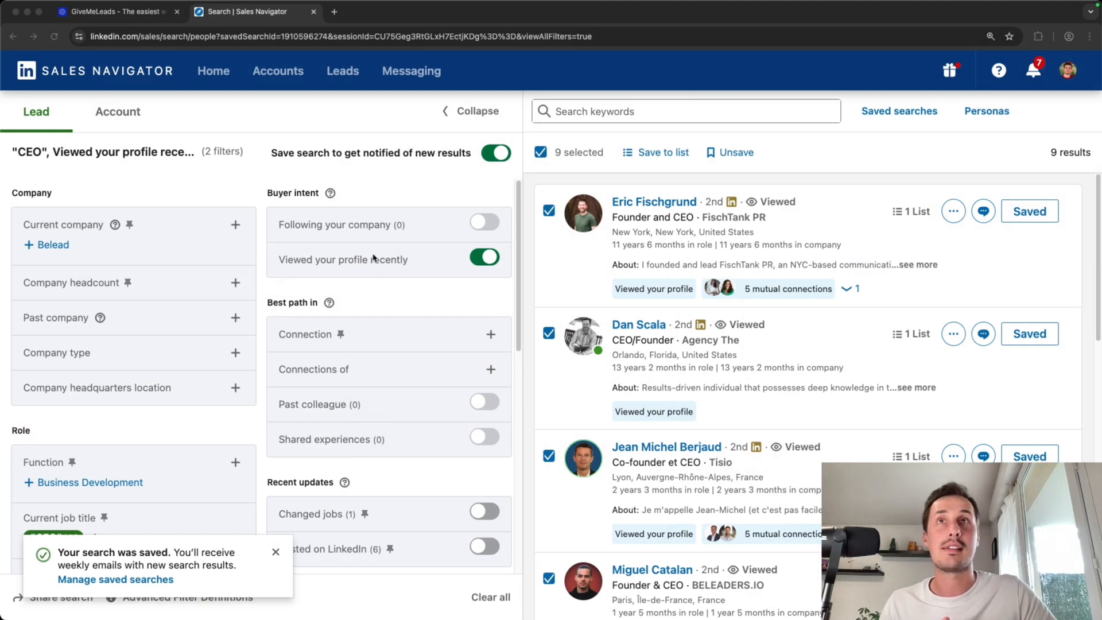
{"action": "left_click", "coordinate": [325, 74]}
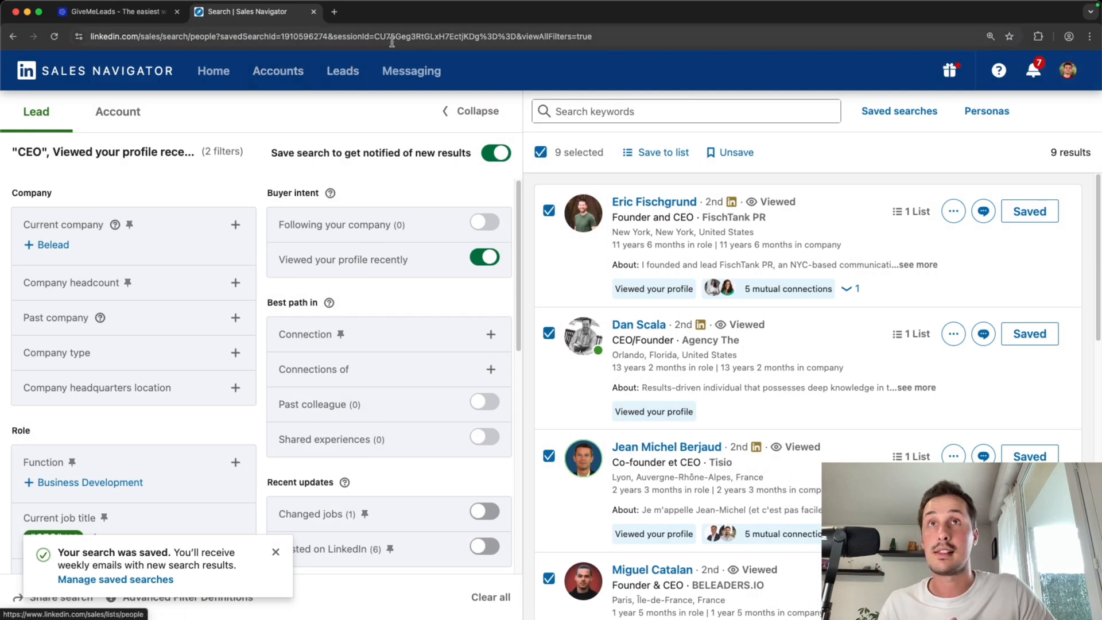
{"action": "left_click", "coordinate": [342, 72]}
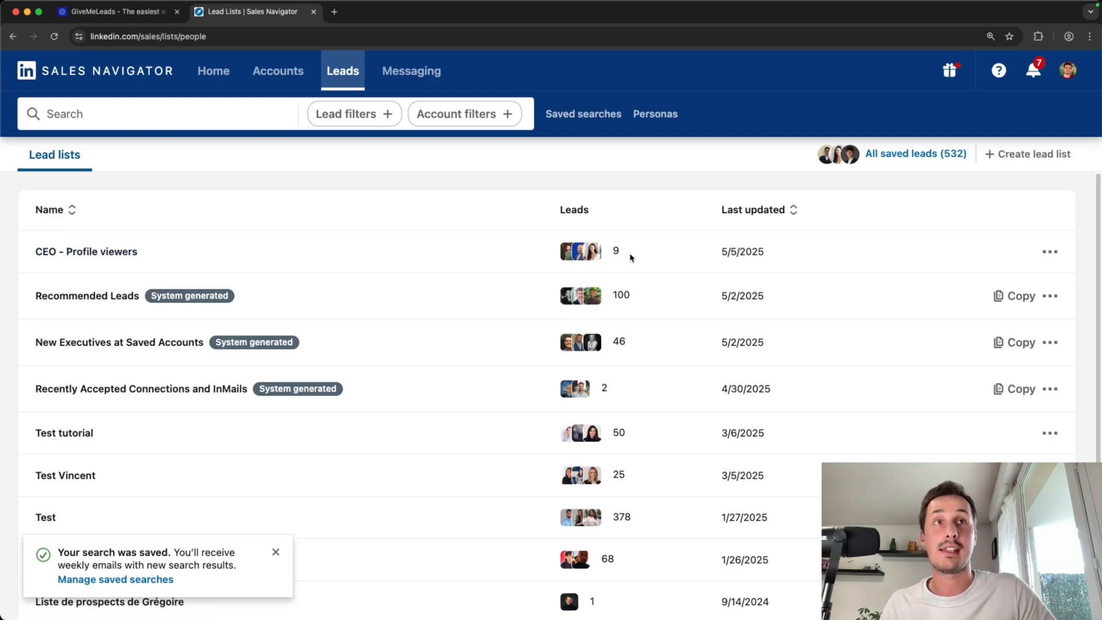
{"action": "scroll", "coordinate": [147, 224], "scroll_direction": "down", "scroll_amount": 3}
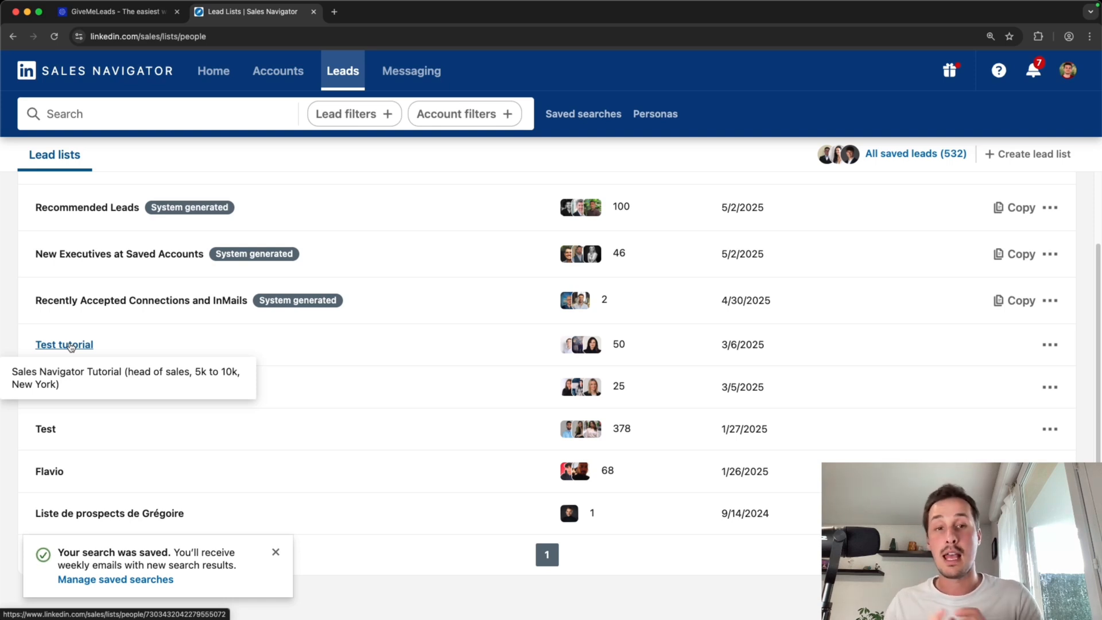
{"action": "scroll", "coordinate": [71, 347], "scroll_direction": "up", "scroll_amount": 3}
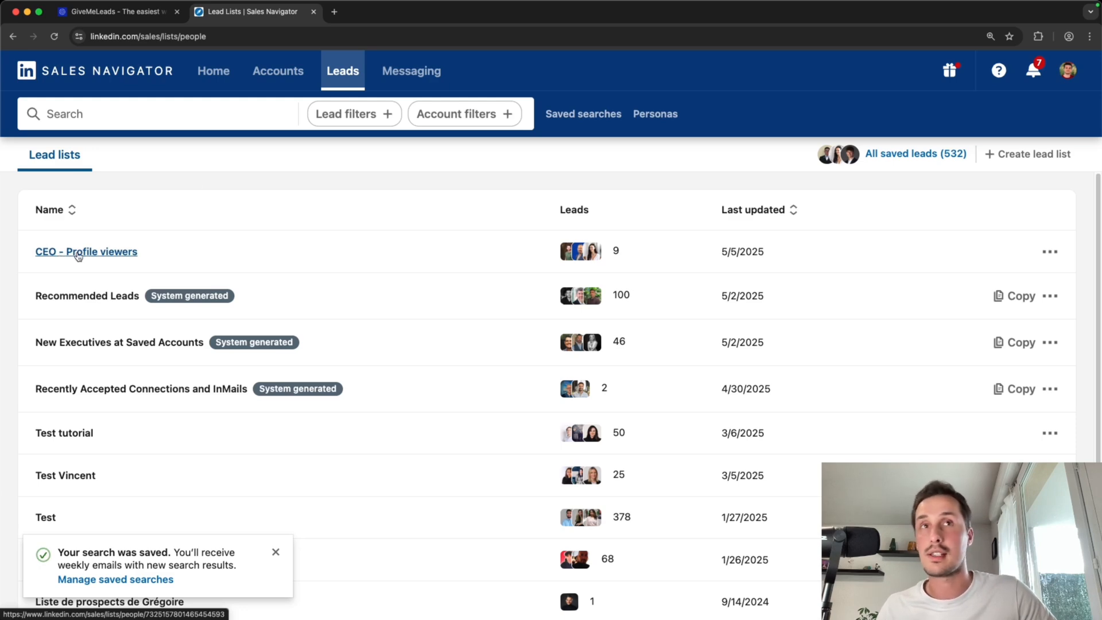
Step: Open the "CEO - Profile viewers" list and review the leads saved in it
{"action": "left_click", "coordinate": [79, 256]}
{"action": "scroll", "coordinate": [117, 260], "scroll_direction": "down", "scroll_amount": 5}
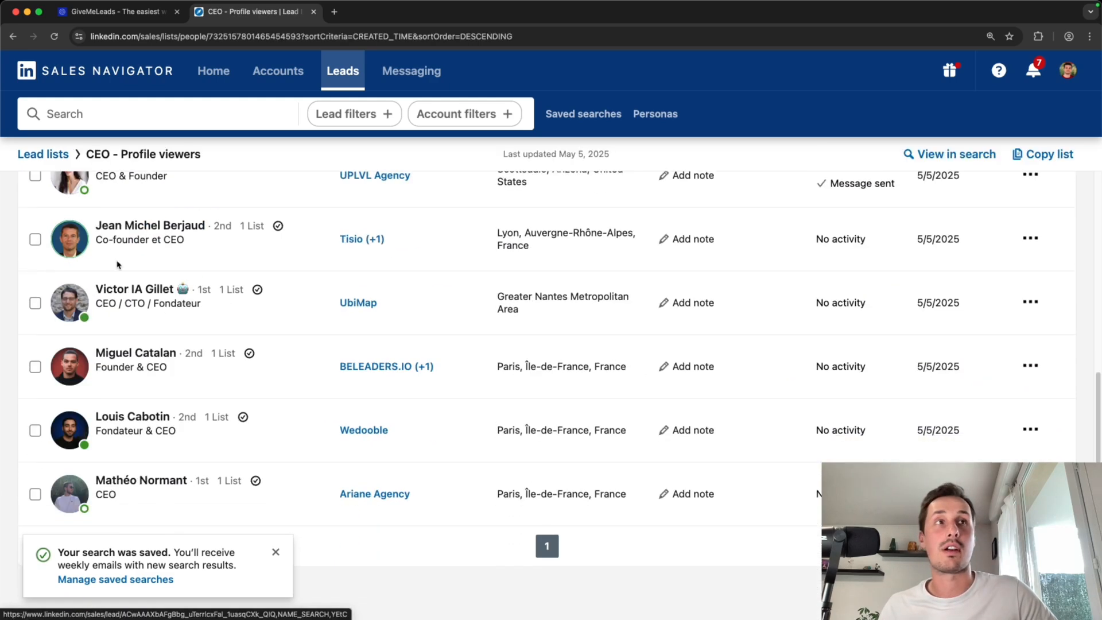
{"action": "scroll", "coordinate": [608, 196], "scroll_direction": "up", "scroll_amount": 7}
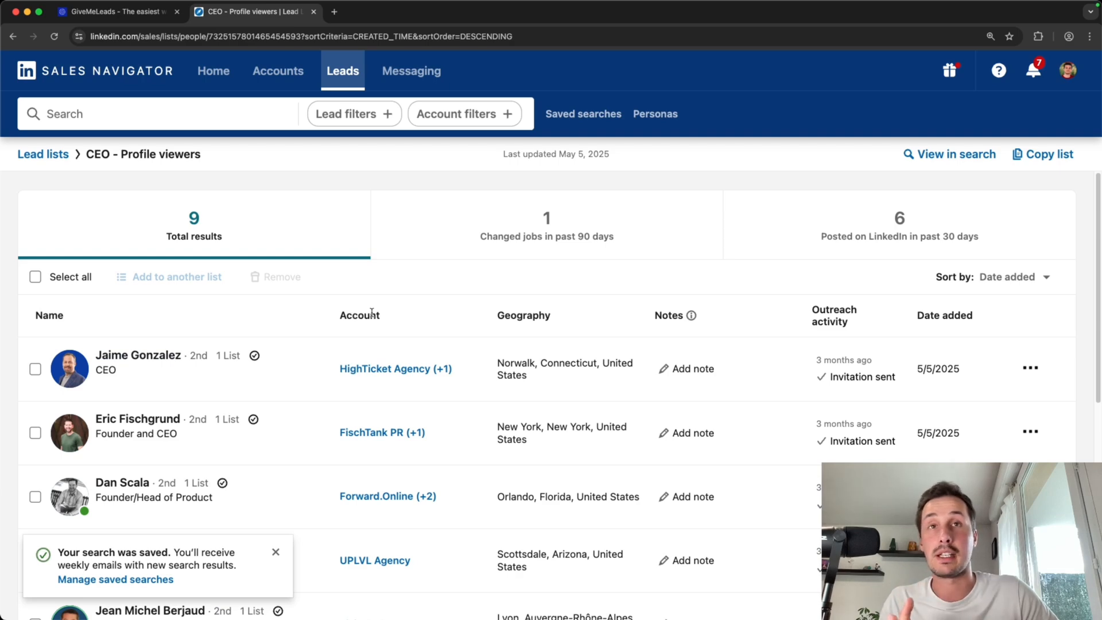
Step: Add the note "Met him in an event" to the first lead in the list and close the notes
{"action": "left_click", "coordinate": [687, 372]}
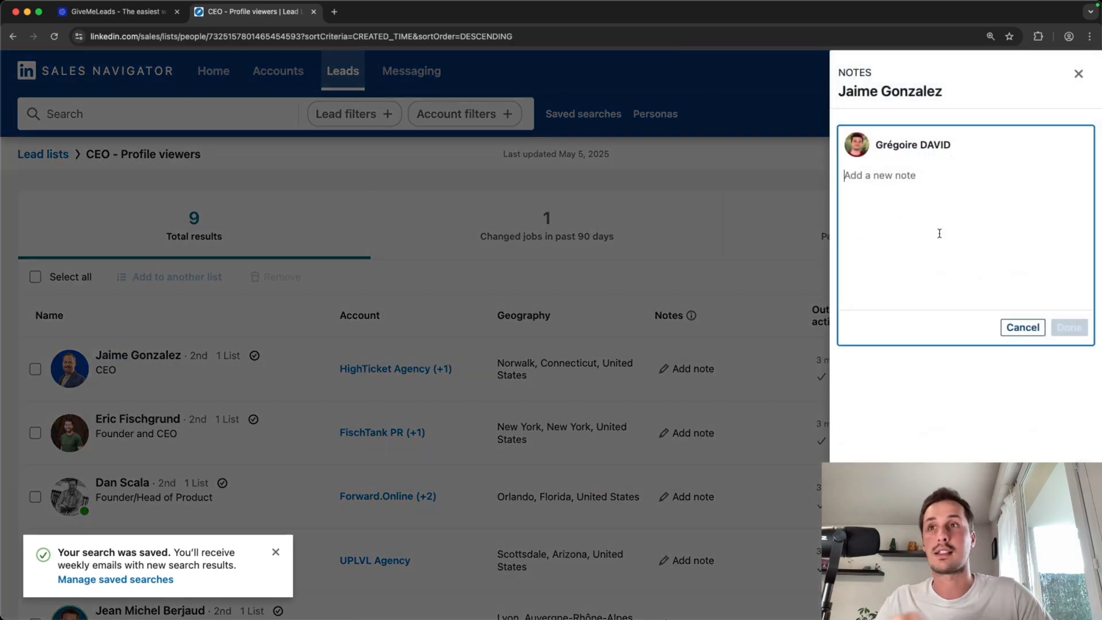
{"action": "type", "text": "Met him"}
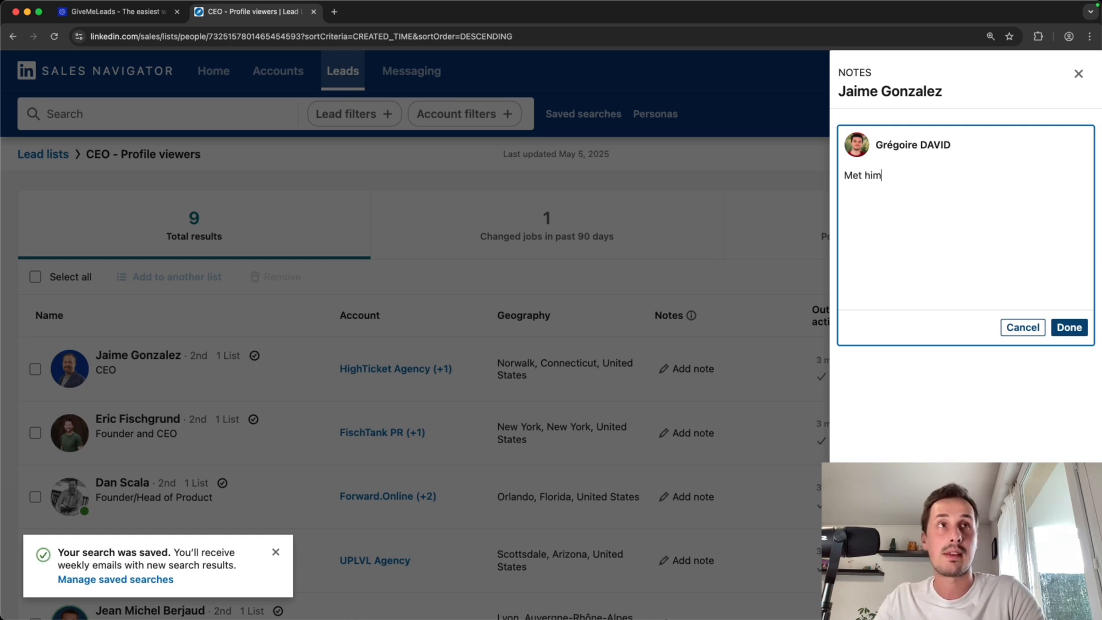
{"action": "type", "text": " in an event"}
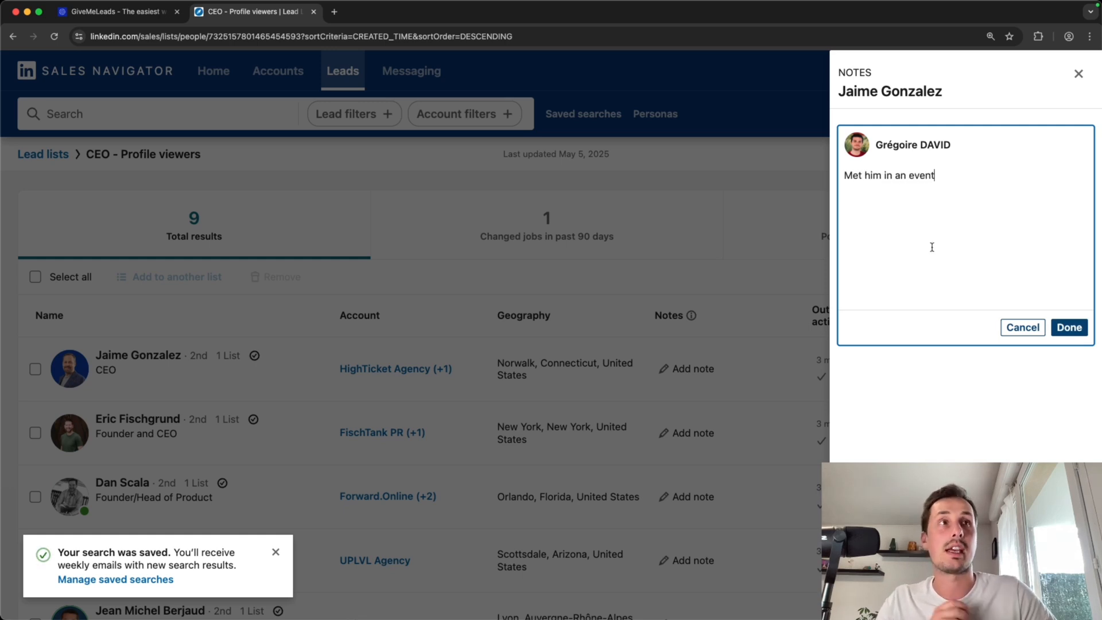
{"action": "left_click", "coordinate": [1073, 326]}
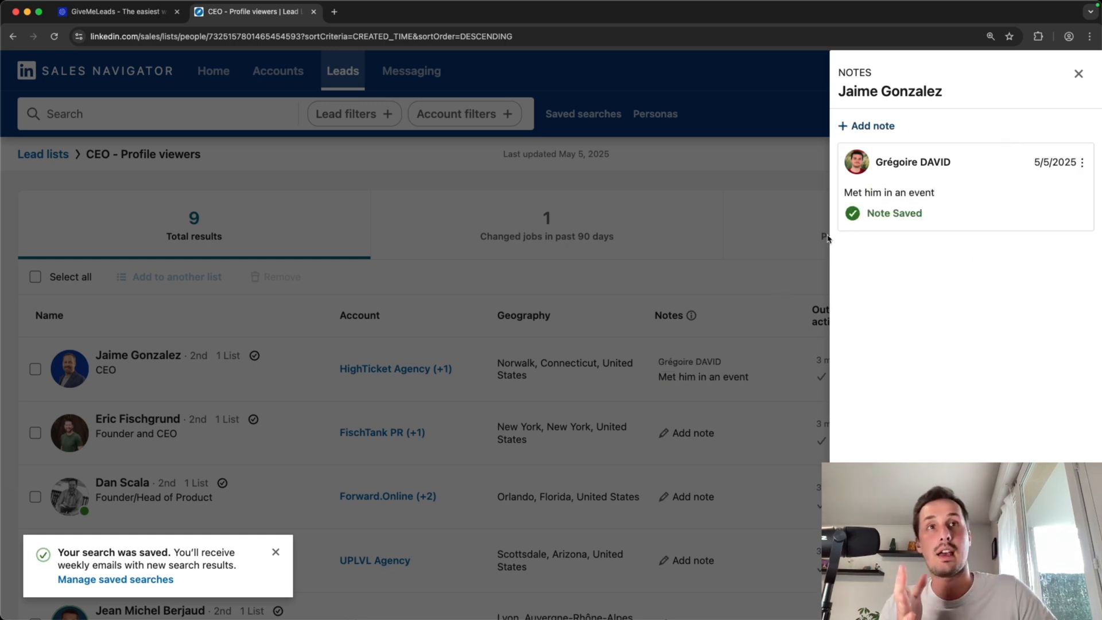
{"action": "left_click", "coordinate": [1079, 73]}
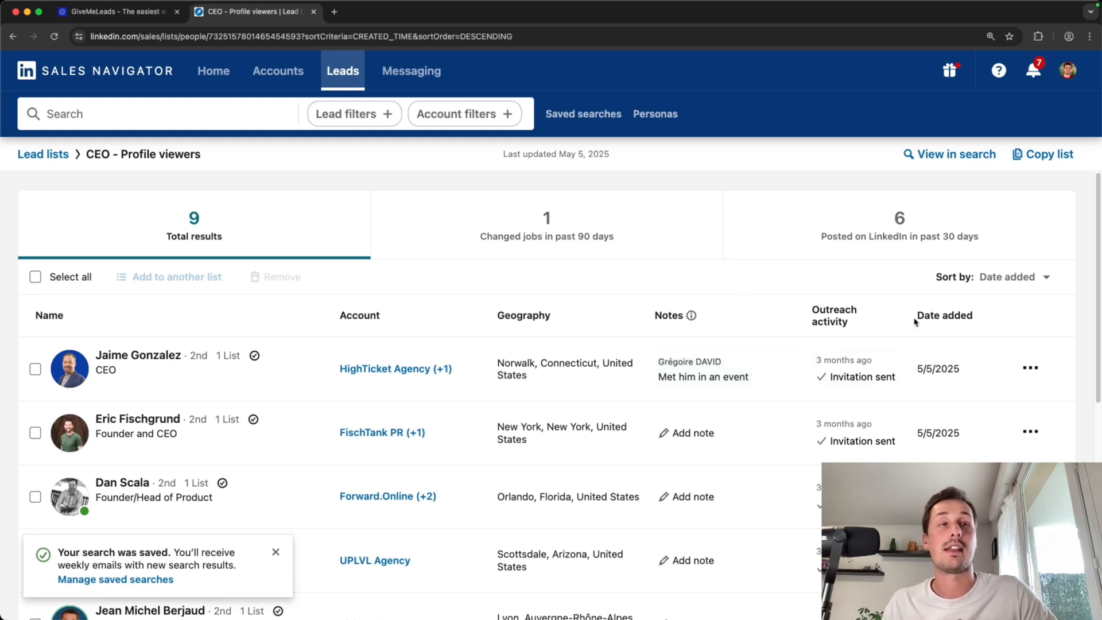
{"action": "left_click_drag", "start_coordinate": [915, 314], "coordinate": [977, 330]}
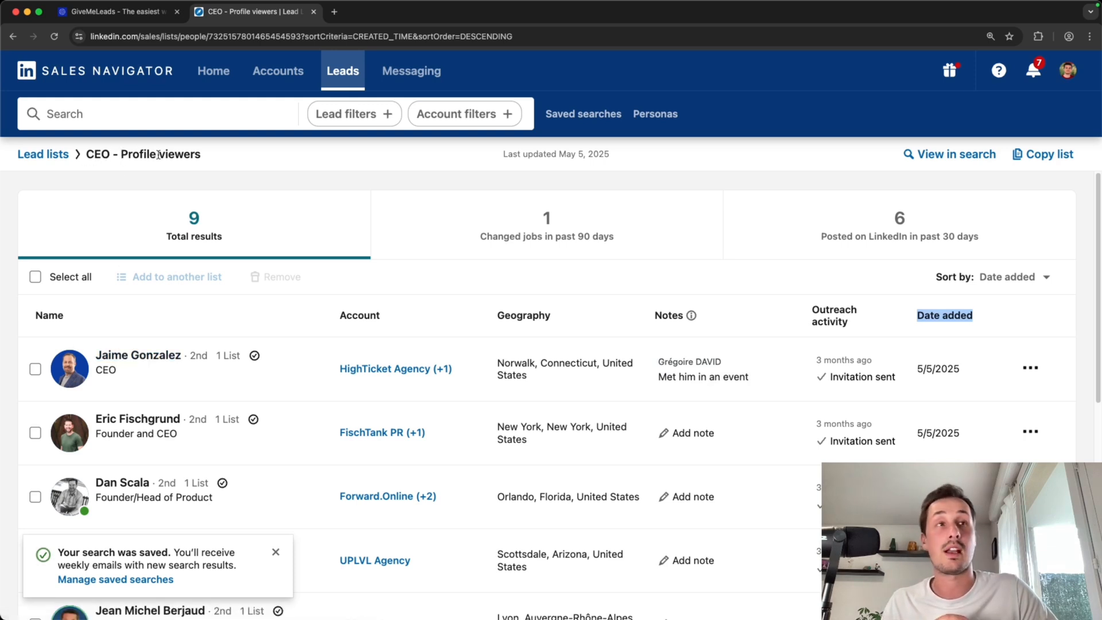
{"action": "left_click", "coordinate": [308, 172]}
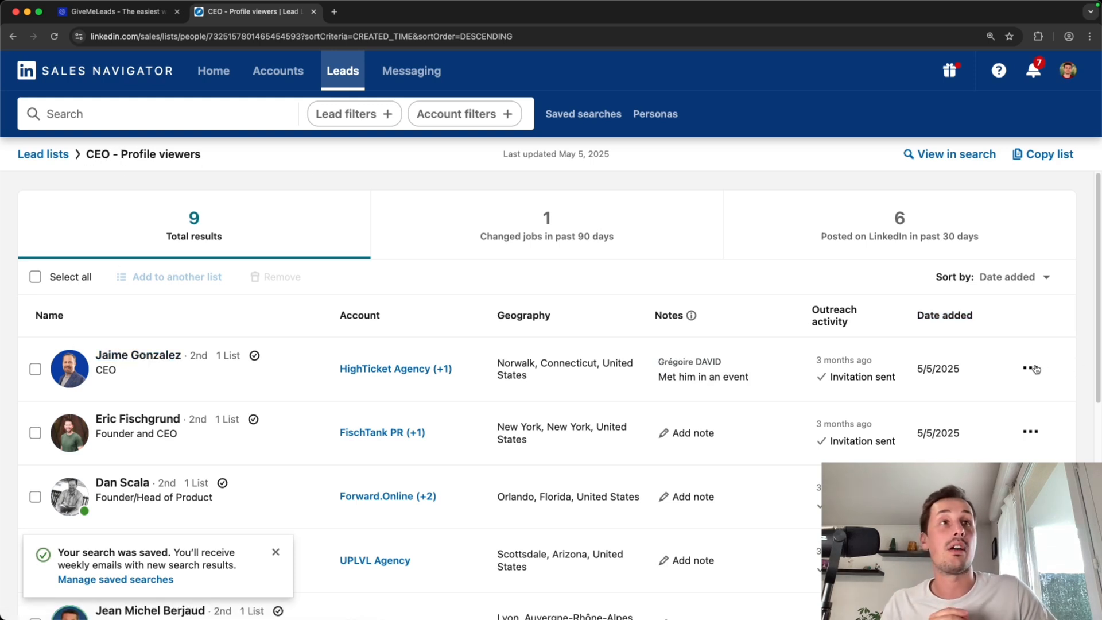
Step: Open a new message to the first lead in the list and close it without writing anything
{"action": "left_click", "coordinate": [1033, 368]}
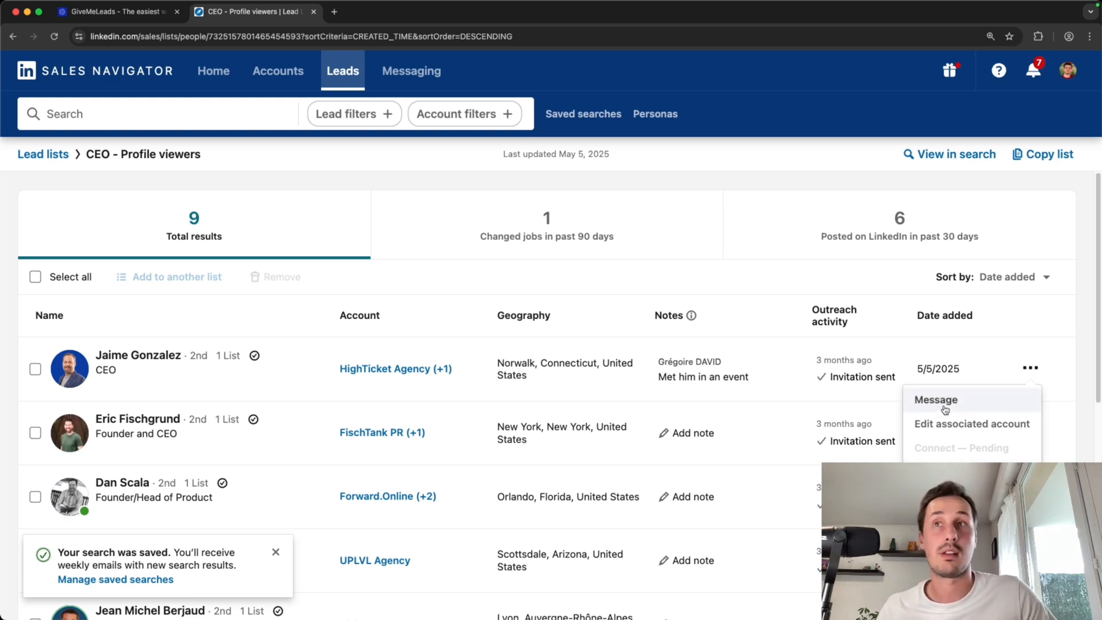
{"action": "left_click", "coordinate": [945, 409]}
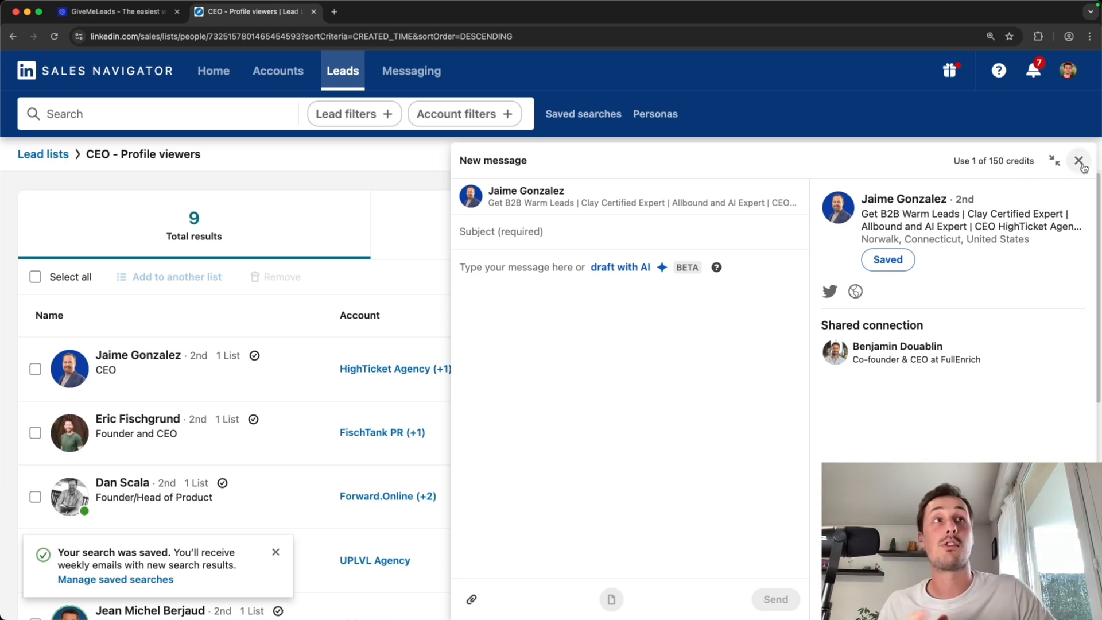
{"action": "left_click", "coordinate": [1079, 162]}
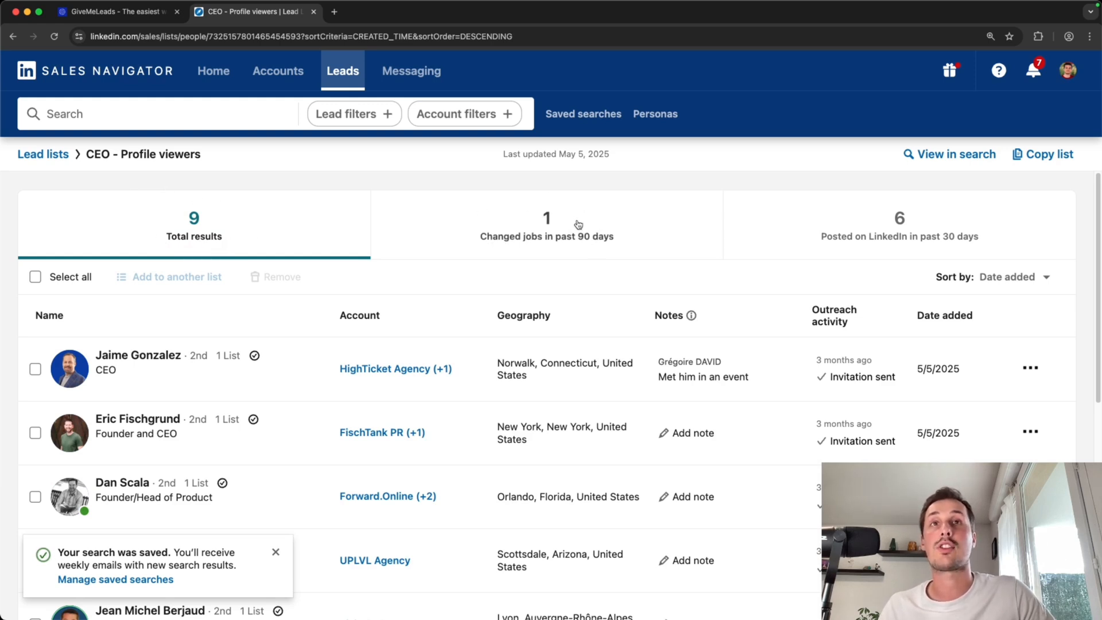
Step: View the leads who changed jobs in the past 90 days, and review those who posted on LinkedIn in the past 30 days
{"action": "left_click", "coordinate": [580, 222]}
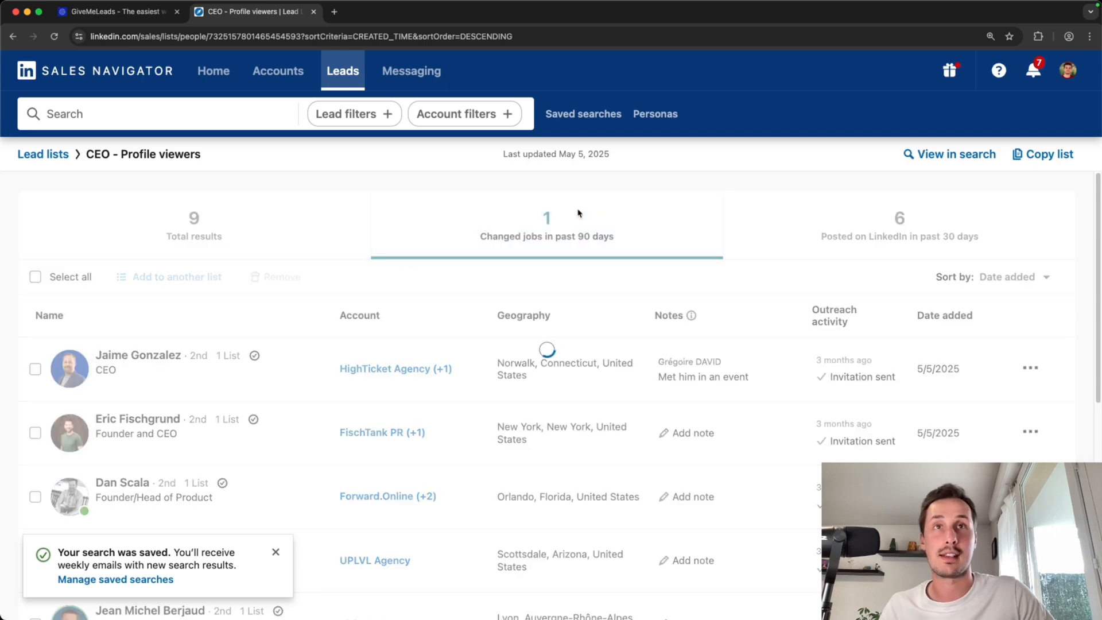
{"action": "left_click", "coordinate": [871, 225]}
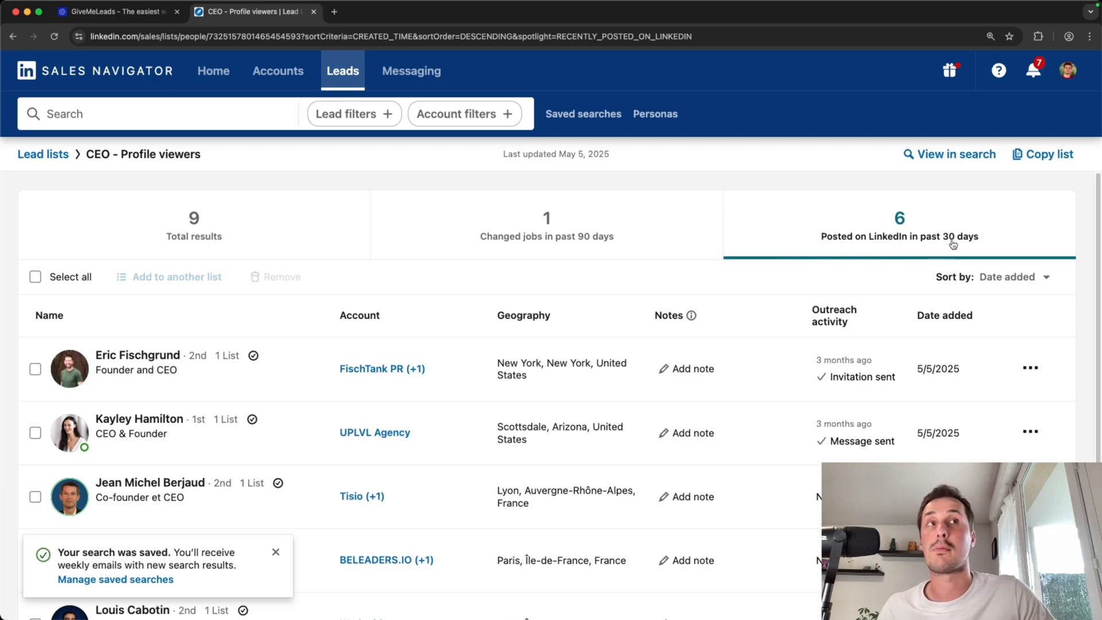
{"action": "scroll", "coordinate": [711, 273], "scroll_direction": "down", "scroll_amount": 5}
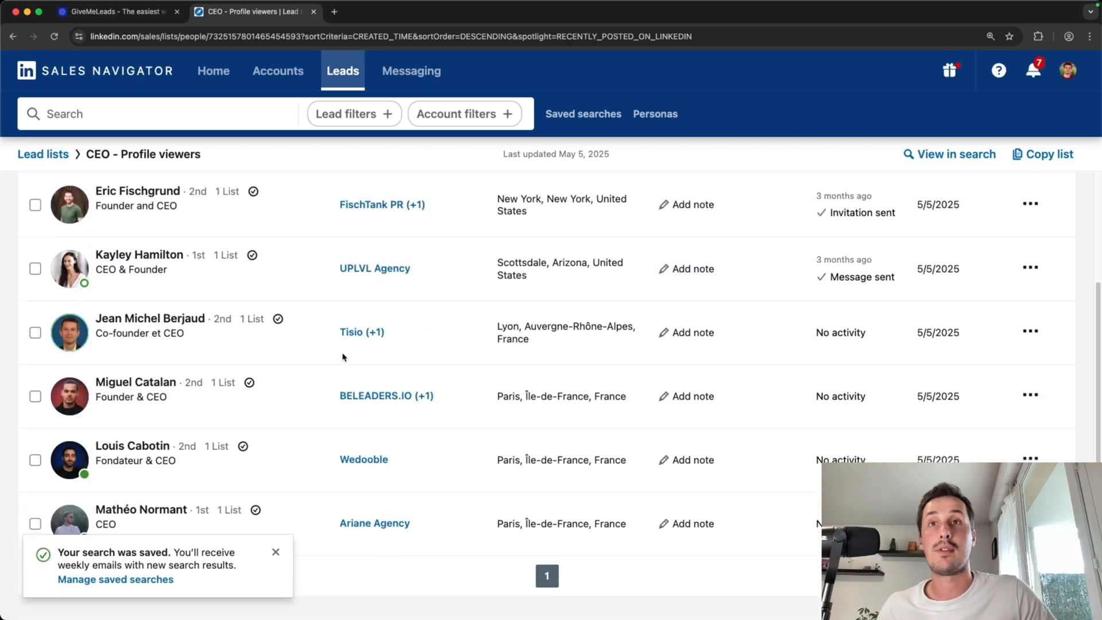
{"action": "scroll", "coordinate": [498, 365], "scroll_direction": "up", "scroll_amount": 5}
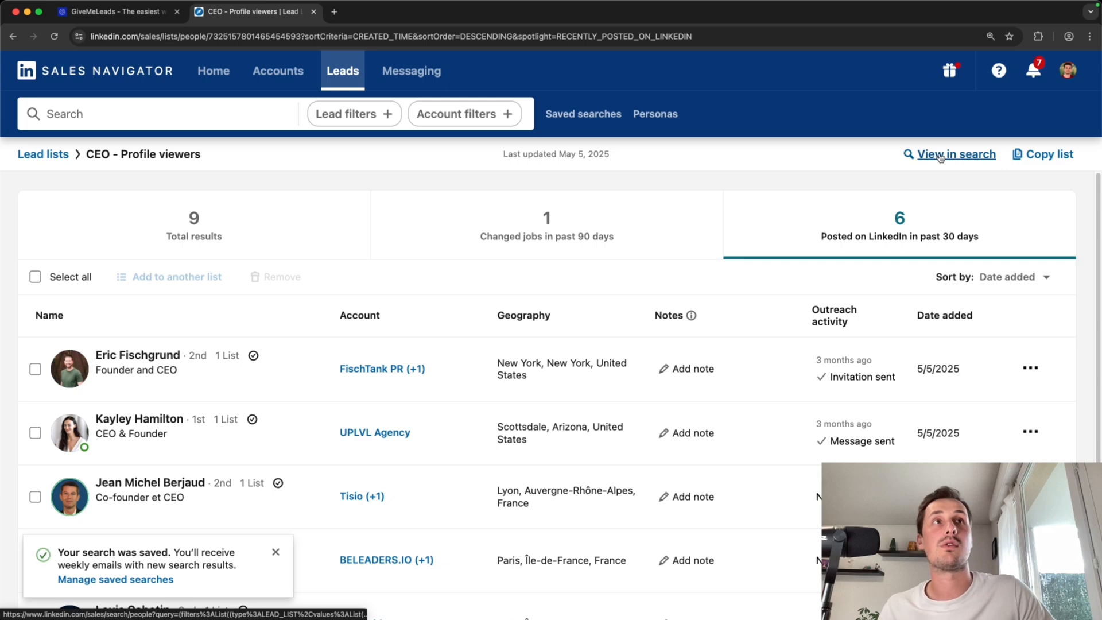
Step: Open the "CEO - Profile viewers" list in search and try including the "Test" list in the lead lists filter
{"action": "left_click", "coordinate": [940, 155]}
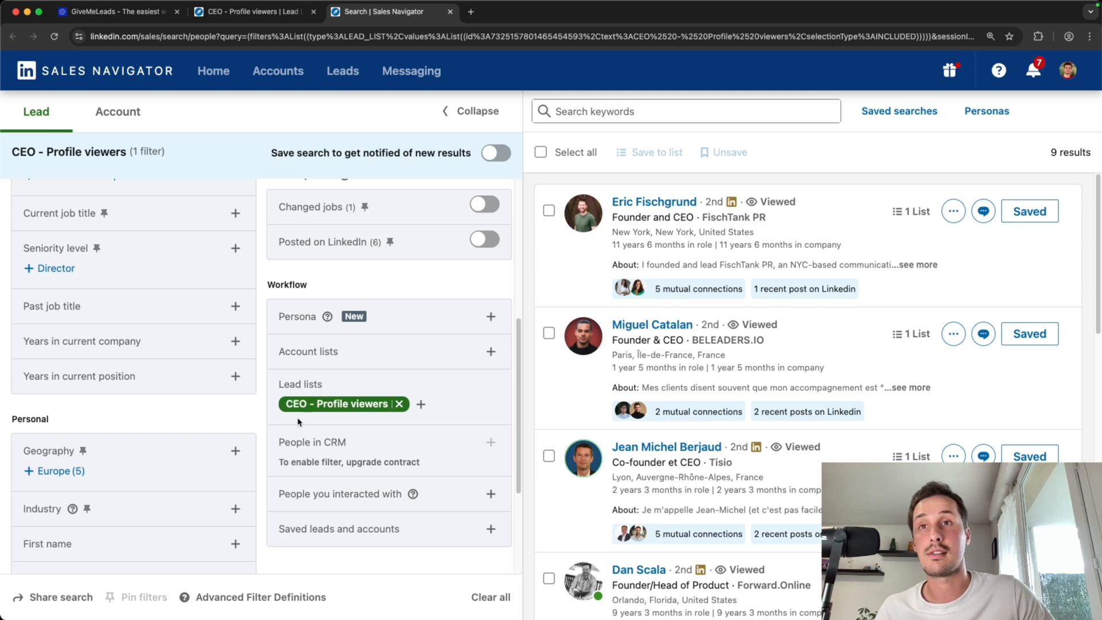
{"action": "left_click", "coordinate": [405, 421]}
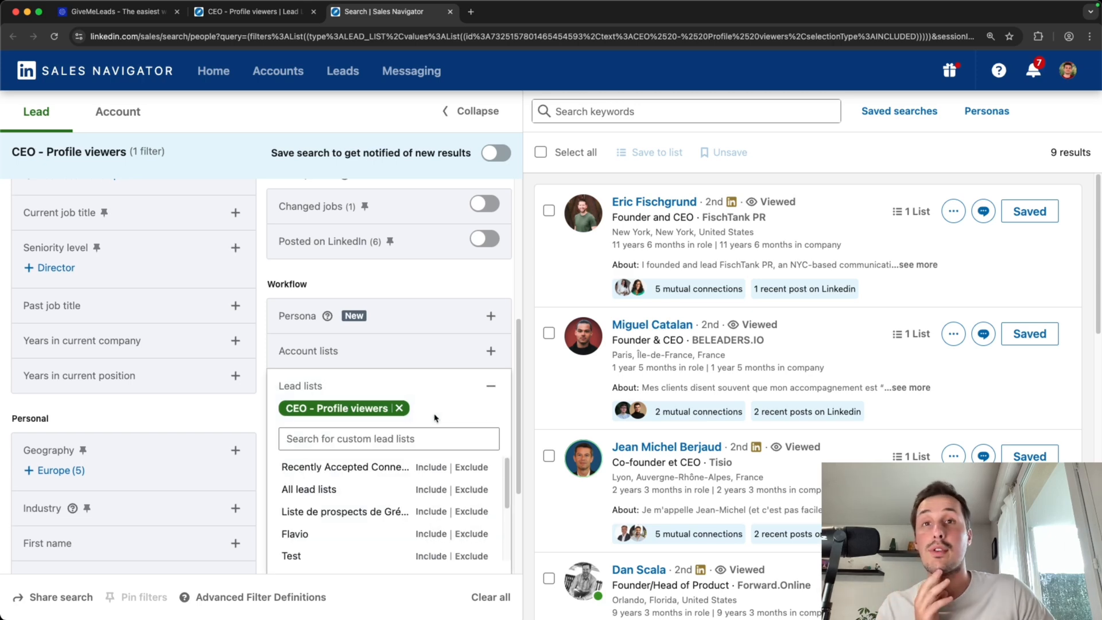
{"action": "scroll", "coordinate": [449, 410], "scroll_direction": "down", "scroll_amount": 1}
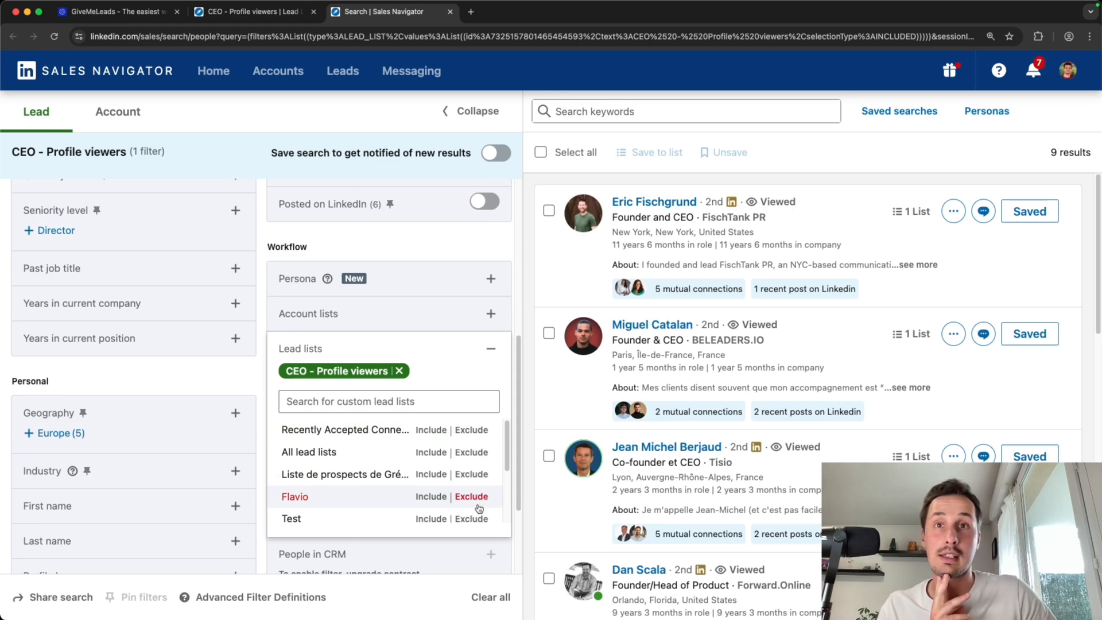
{"action": "scroll", "coordinate": [405, 494], "scroll_direction": "down", "scroll_amount": 2}
{"action": "scroll", "coordinate": [405, 492], "scroll_direction": "up", "scroll_amount": 3}
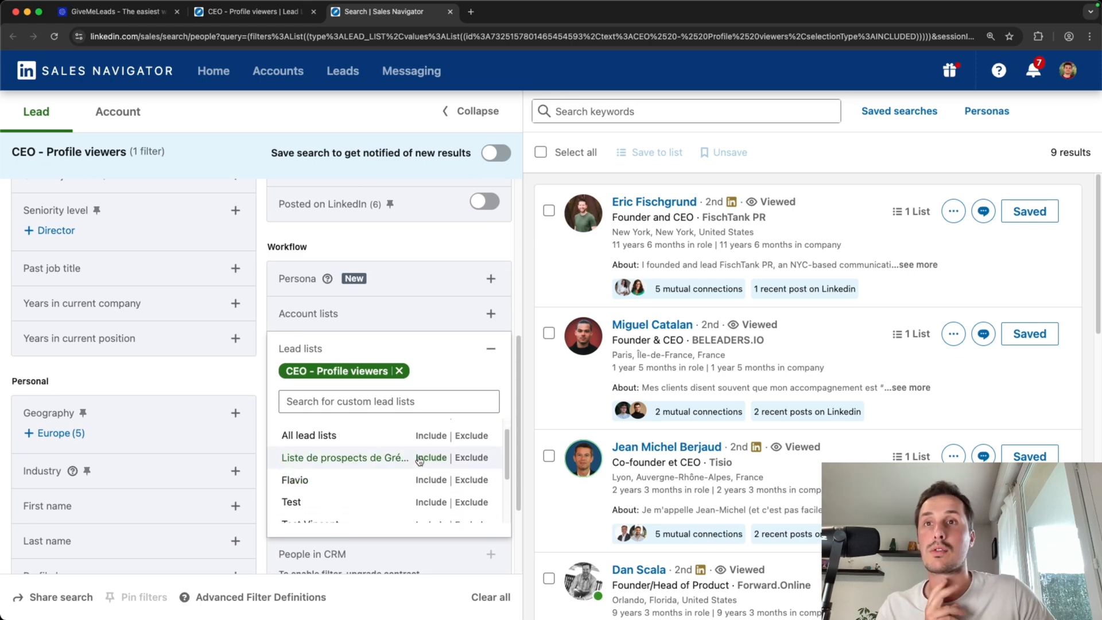
{"action": "left_click", "coordinate": [431, 501]}
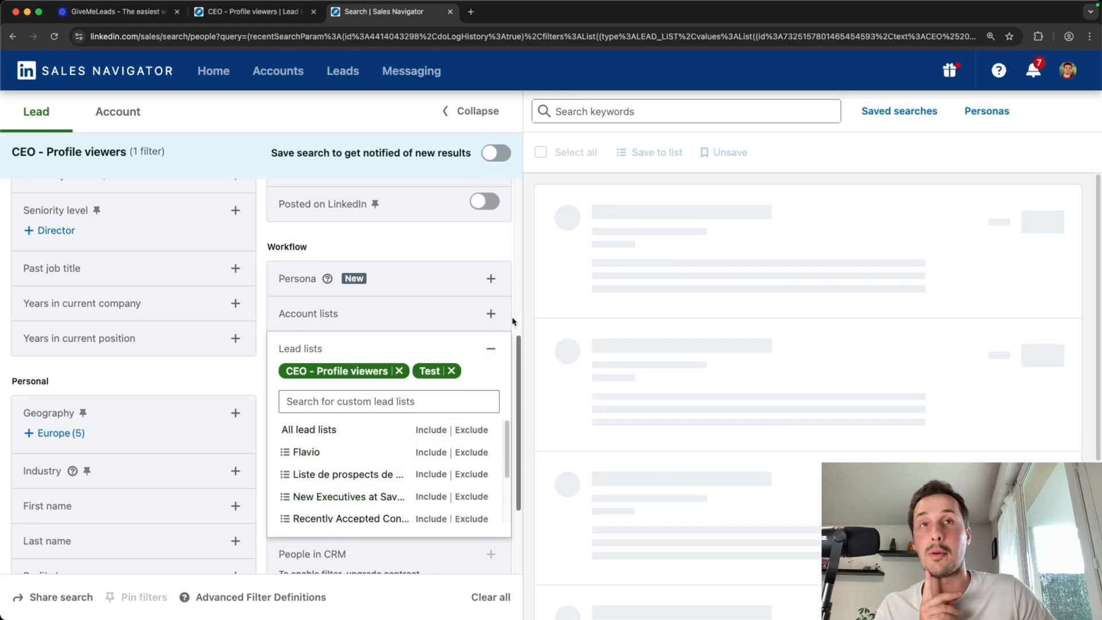
{"action": "left_click", "coordinate": [514, 323]}
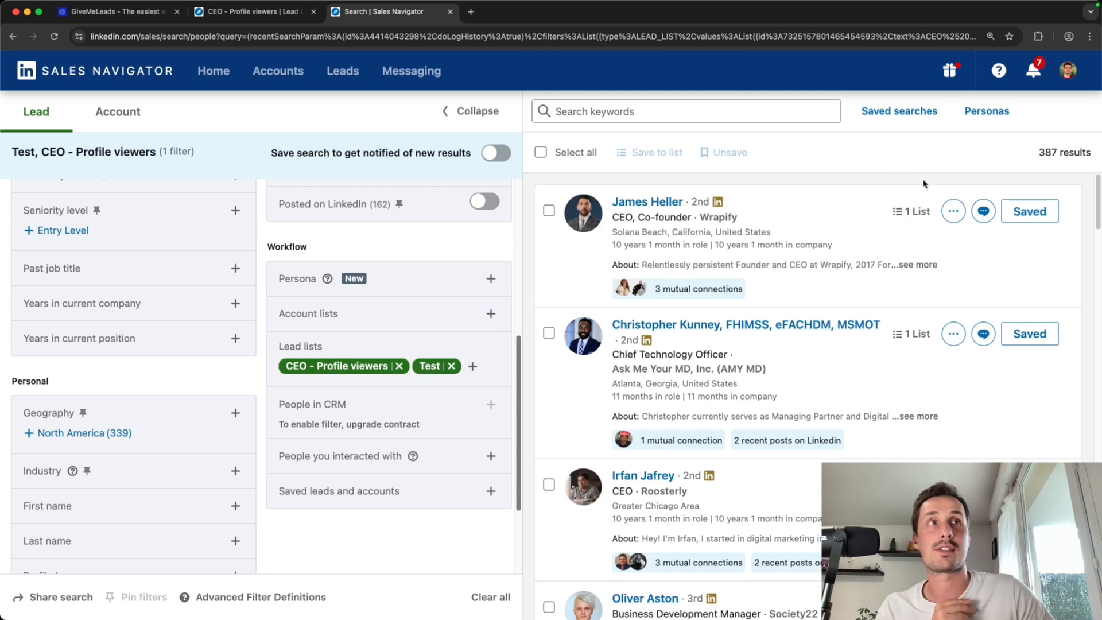
{"action": "left_click_drag", "start_coordinate": [1039, 154], "coordinate": [1052, 154]}
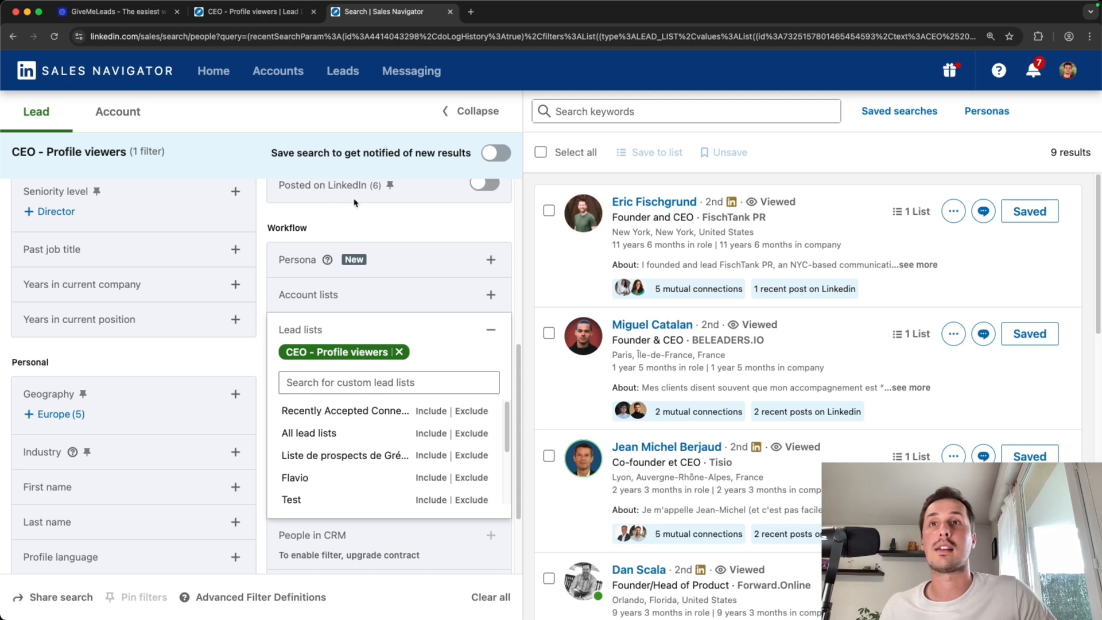
Step: Open the saved lead search ""CEO", Viewed your profile recently" and review its full set of filters
{"action": "left_click", "coordinate": [257, 12]}
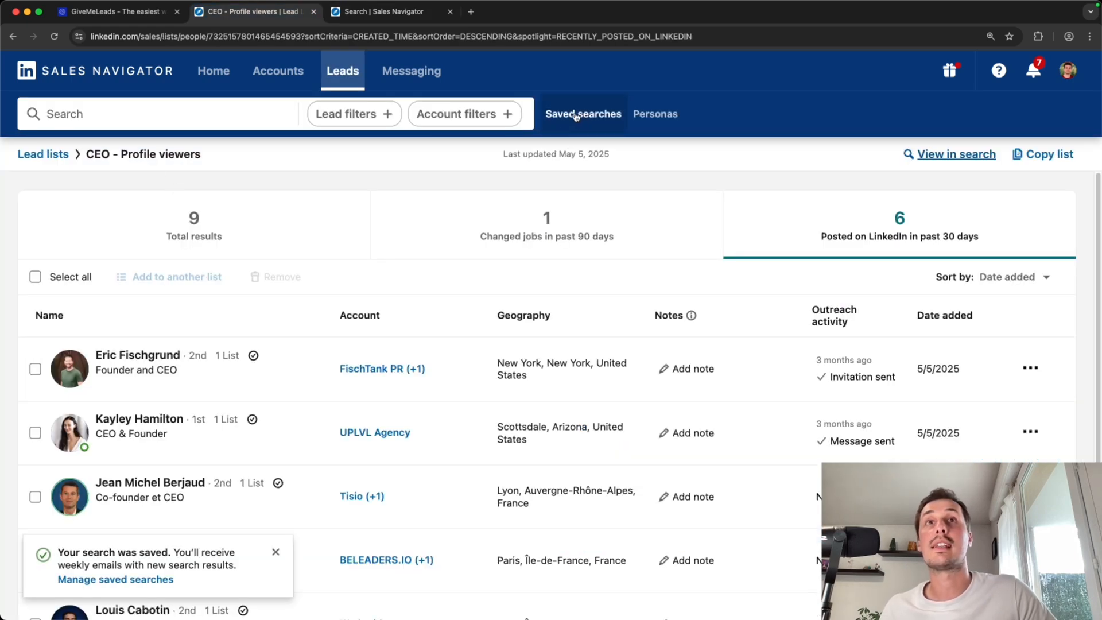
{"action": "left_click", "coordinate": [579, 117]}
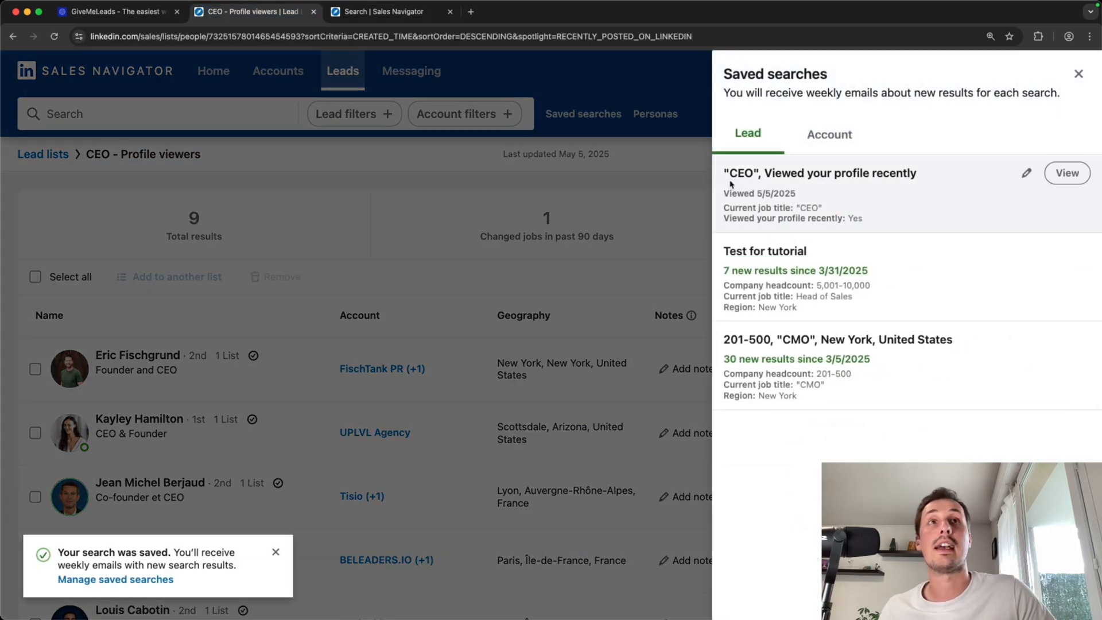
{"action": "left_click", "coordinate": [1065, 174]}
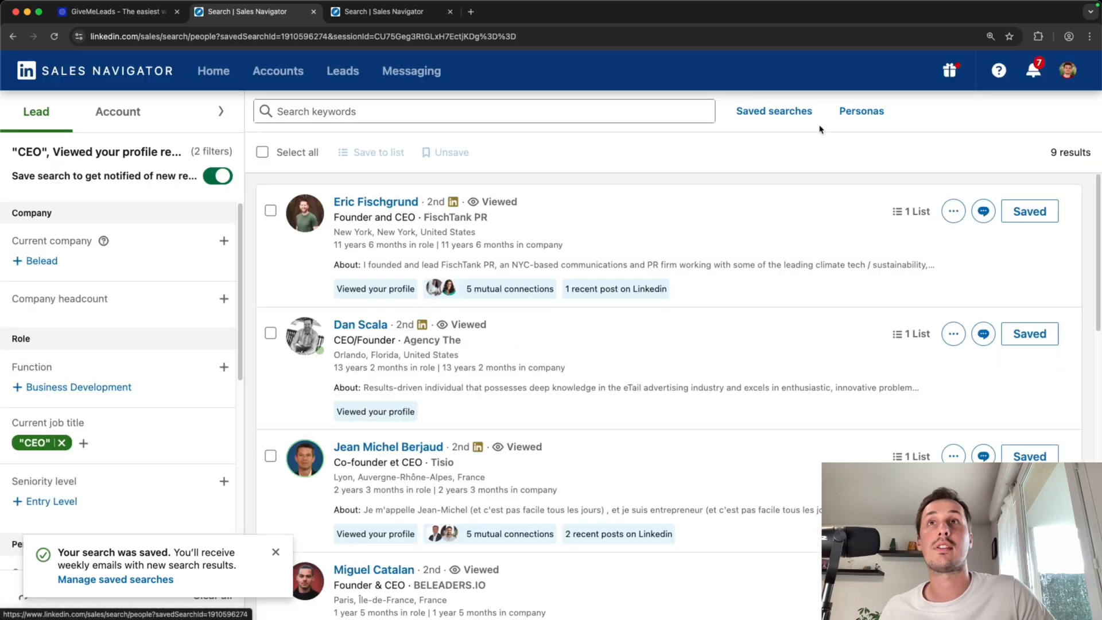
{"action": "left_click", "coordinate": [221, 111]}
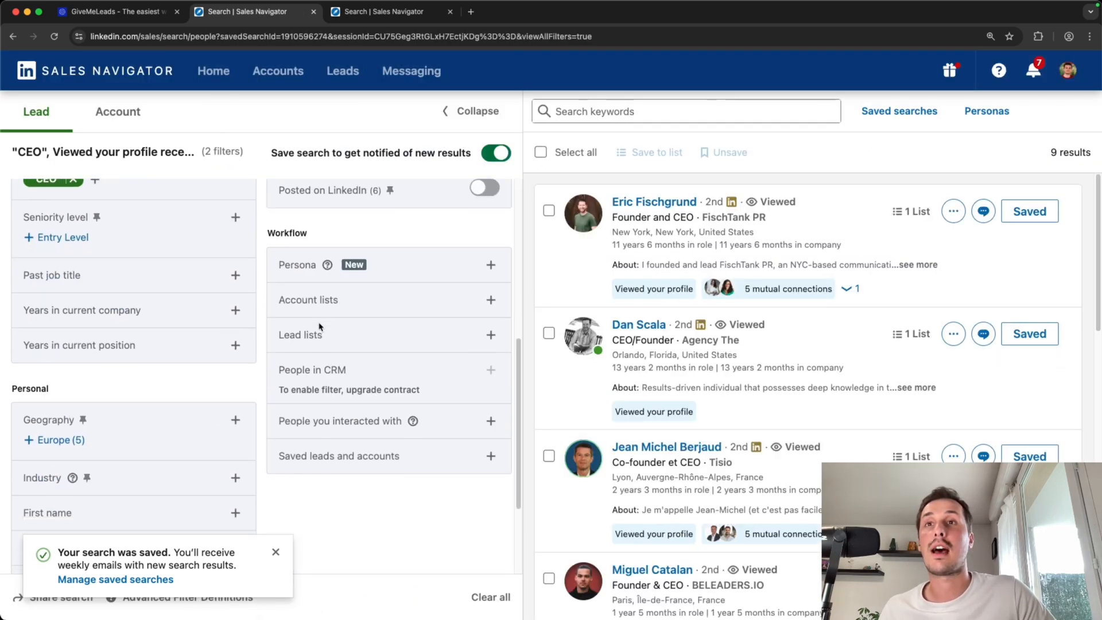
{"action": "scroll", "coordinate": [299, 318], "scroll_direction": "down", "scroll_amount": 1}
{"action": "scroll", "coordinate": [335, 320], "scroll_direction": "up", "scroll_amount": 5}
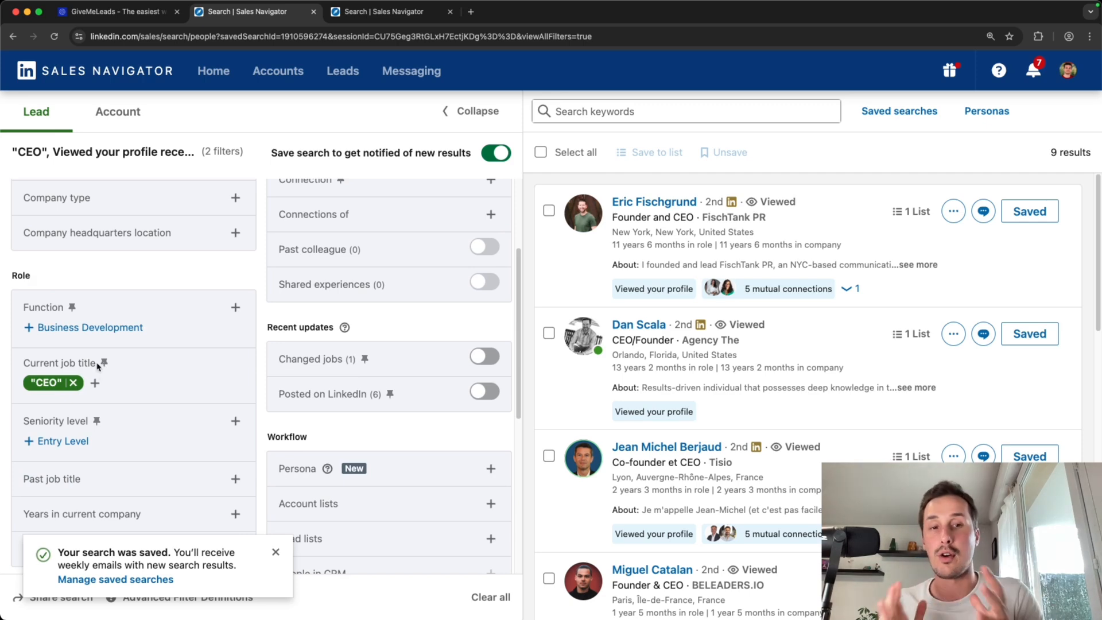
{"action": "scroll", "coordinate": [153, 374], "scroll_direction": "down", "scroll_amount": 1}
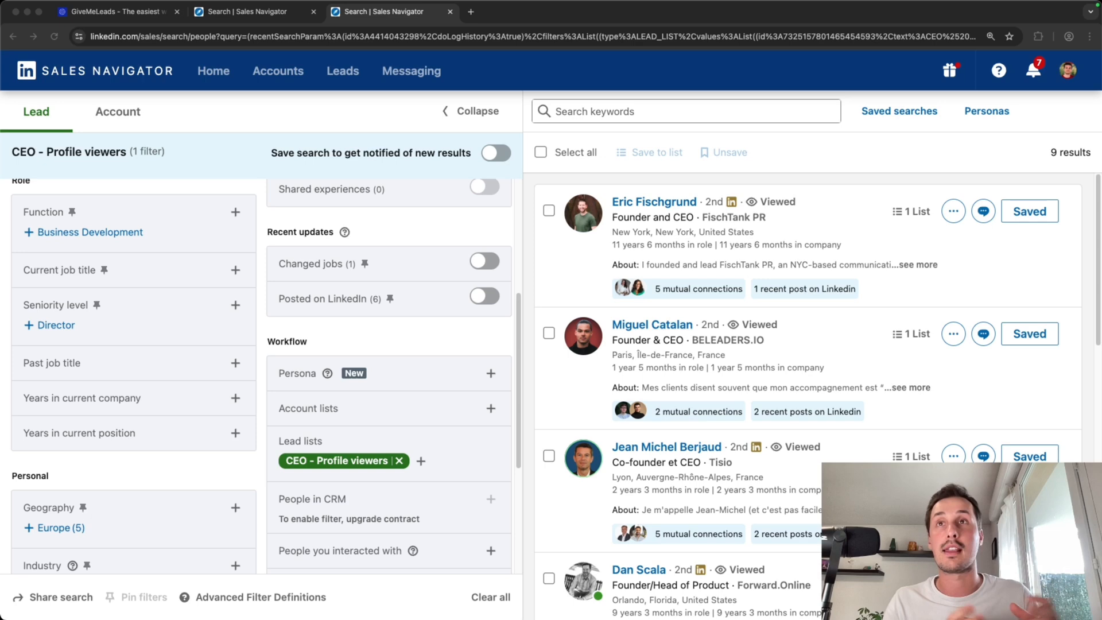
Step: Switch to the GiveMeLeads website for a look and return to the lead list search
{"action": "left_click", "coordinate": [123, 12]}
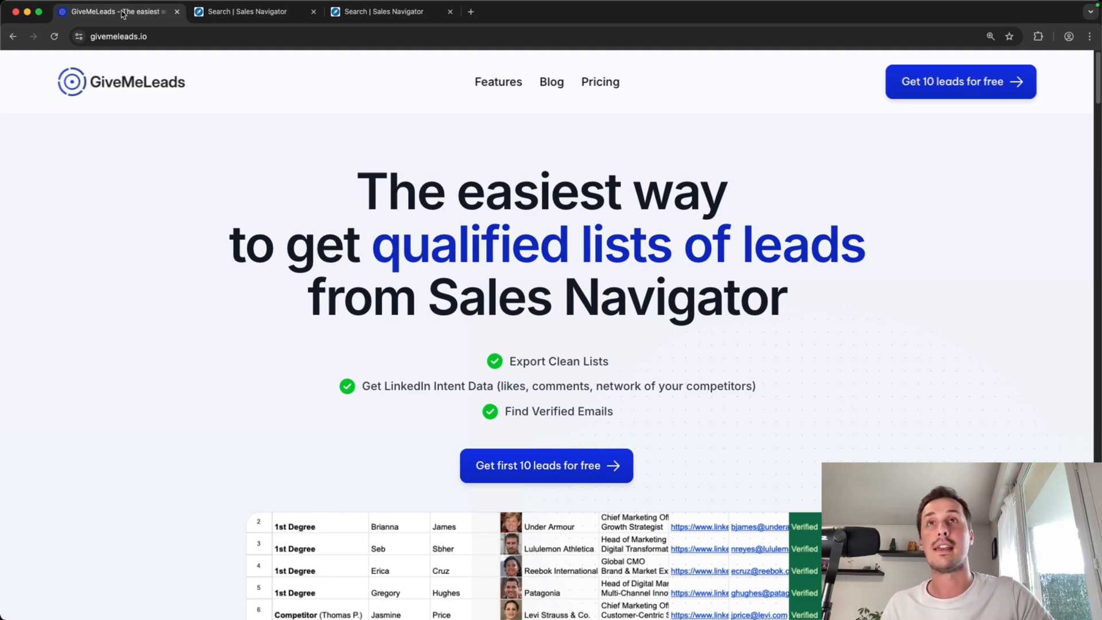
{"action": "left_click", "coordinate": [378, 19]}
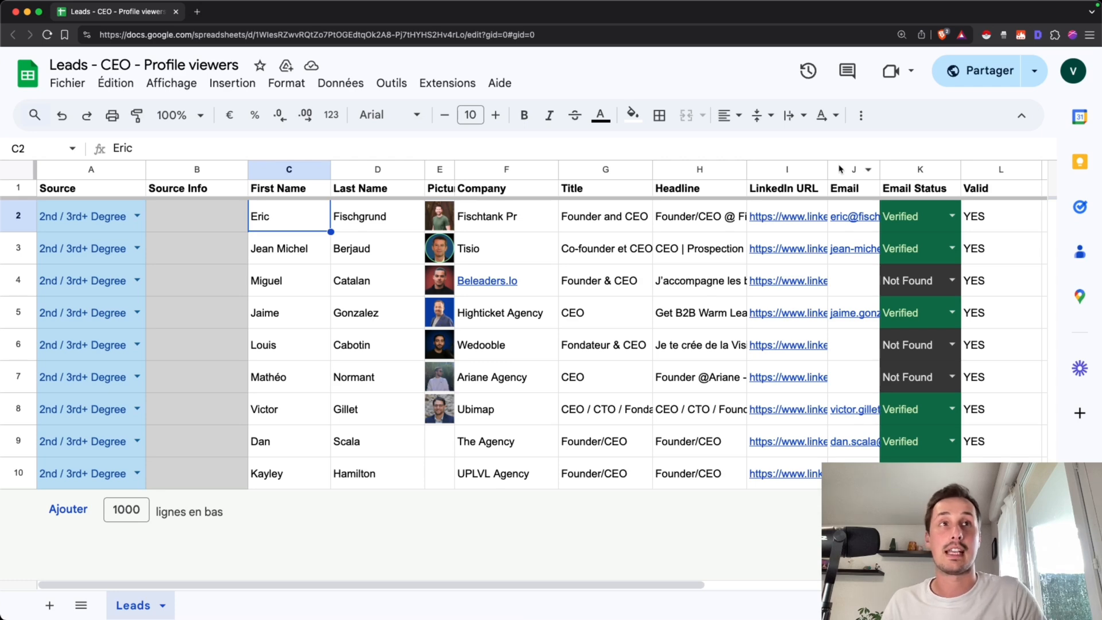
Step: Look through the columns of the "Leads - CEO - Profile viewers" spreadsheet and widen the Title column to fit its text
{"action": "left_click", "coordinate": [988, 312]}
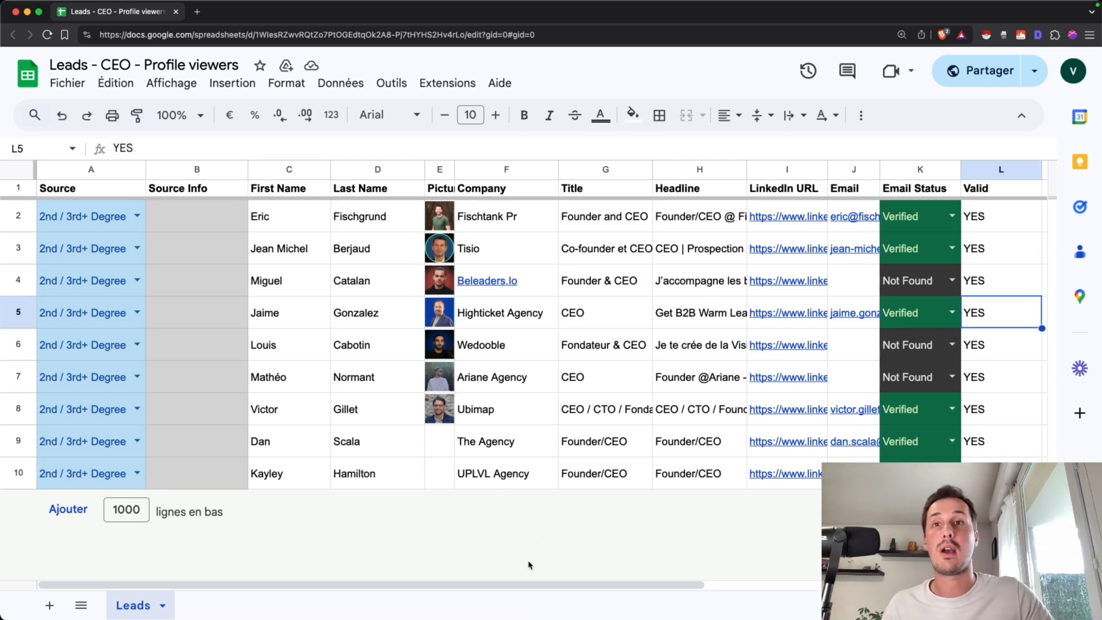
{"action": "scroll", "coordinate": [507, 588], "scroll_direction": "right", "scroll_amount": 1}
{"action": "scroll", "coordinate": [507, 588], "scroll_direction": "right", "scroll_amount": 5}
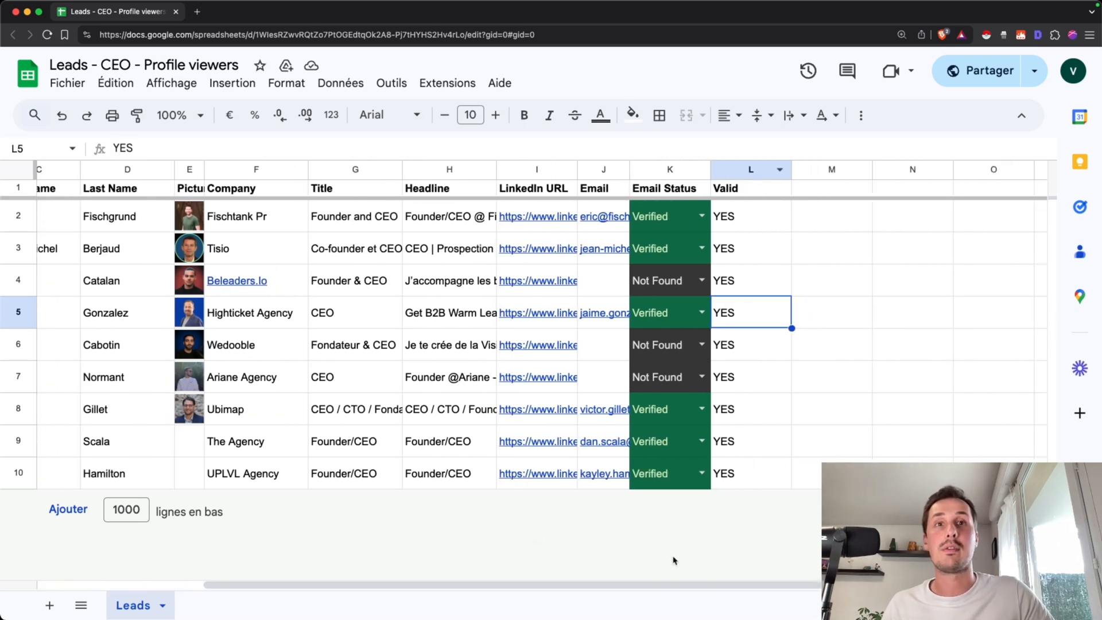
{"action": "left_click_drag", "start_coordinate": [663, 589], "coordinate": [411, 590]}
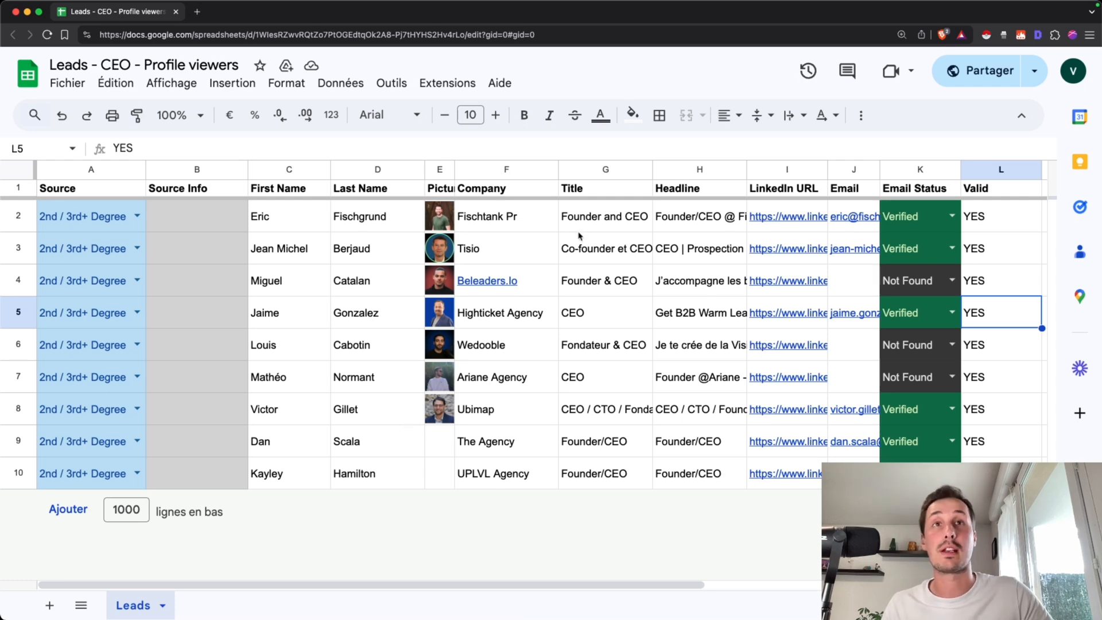
{"action": "left_click_drag", "start_coordinate": [653, 169], "coordinate": [692, 169]}
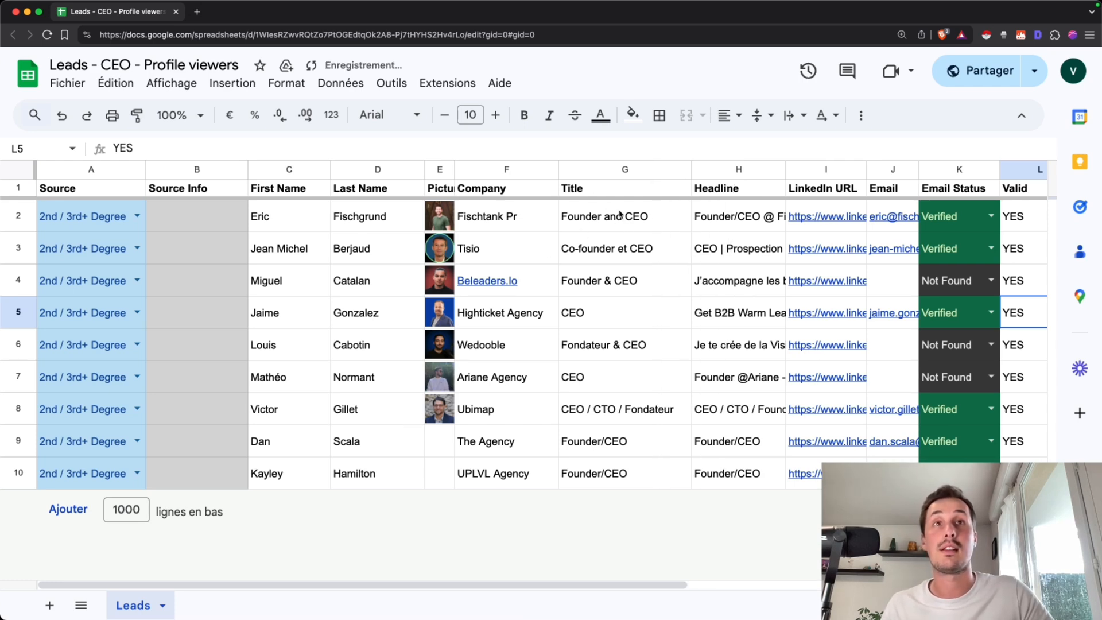